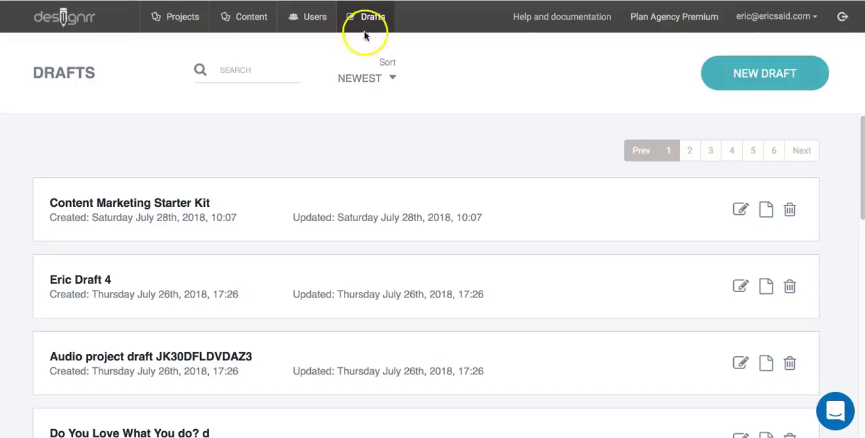
# - Open the "Content Marketing Starter Kit" draft for editing and review its name, article title, footer URL and opening text
pyautogui.click(740, 209)
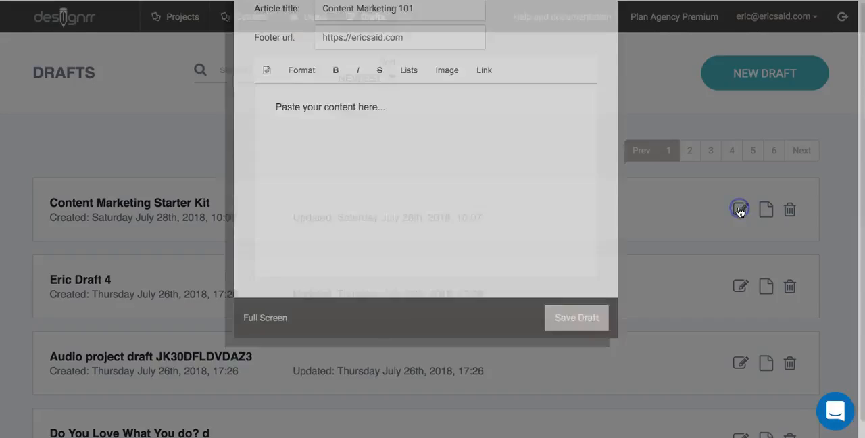
pyautogui.scroll(-2, 493, 254)
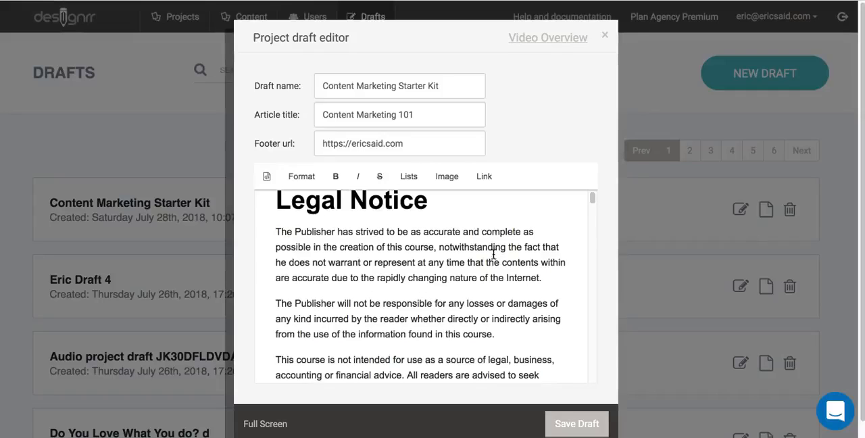
pyautogui.scroll(-3, 493, 254)
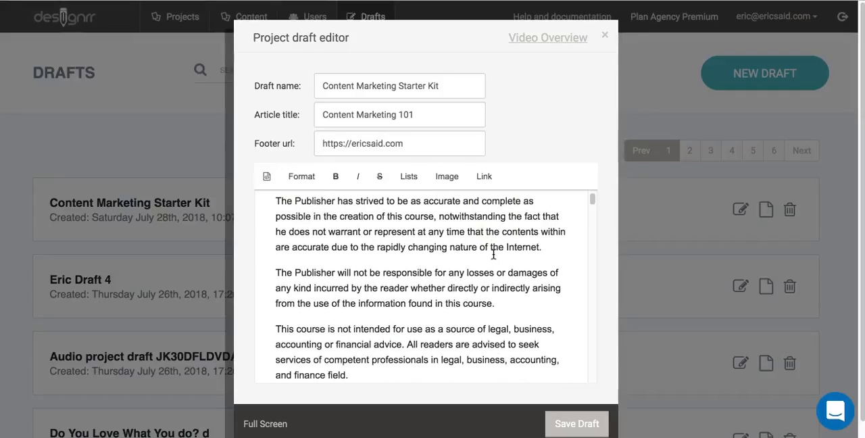
pyautogui.scroll(5, 493, 254)
pyautogui.click(415, 143)
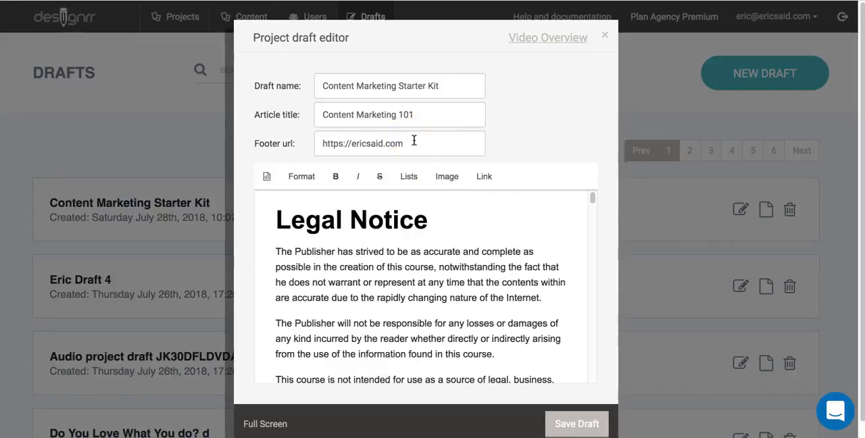
# - Change the "Legal Notice" title to a heading style smaller than Heading 1
pyautogui.click(422, 225)
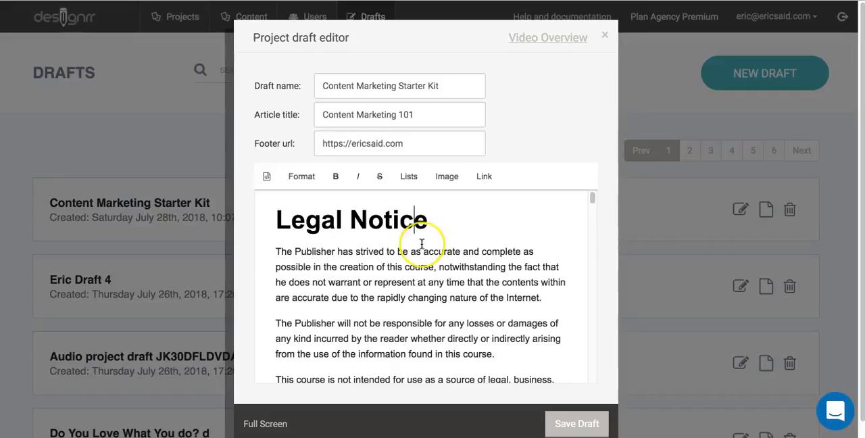
pyautogui.scroll(-1, 422, 244)
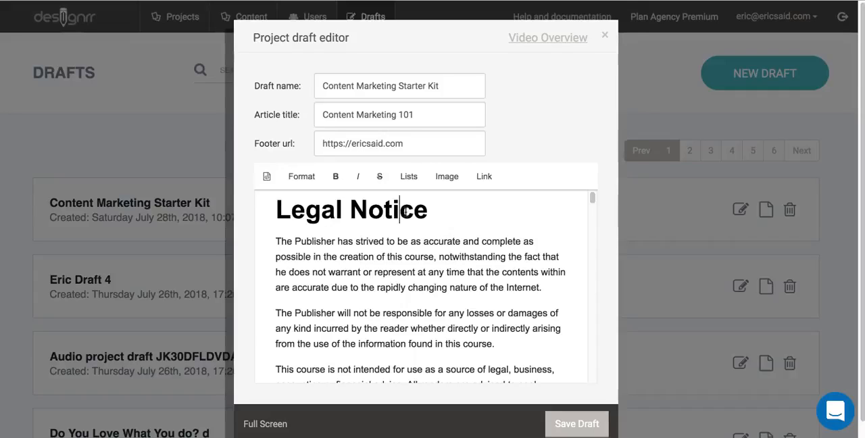
pyautogui.click(301, 176)
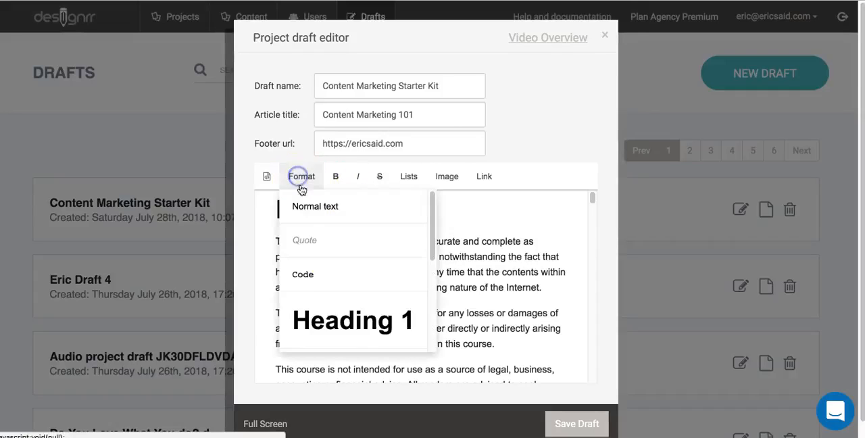
pyautogui.scroll(-1, 387, 331)
pyautogui.click(367, 336)
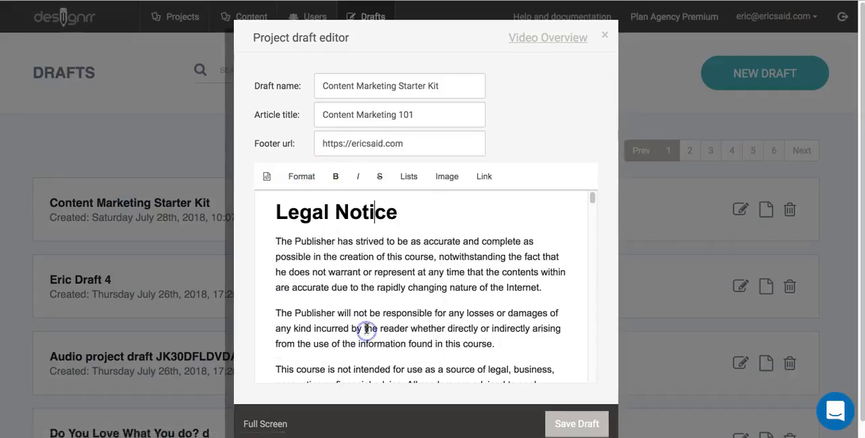
# - Apply Heading 1 to the "Legal Notice" title and switch it back to the smaller heading style
pyautogui.click(290, 177)
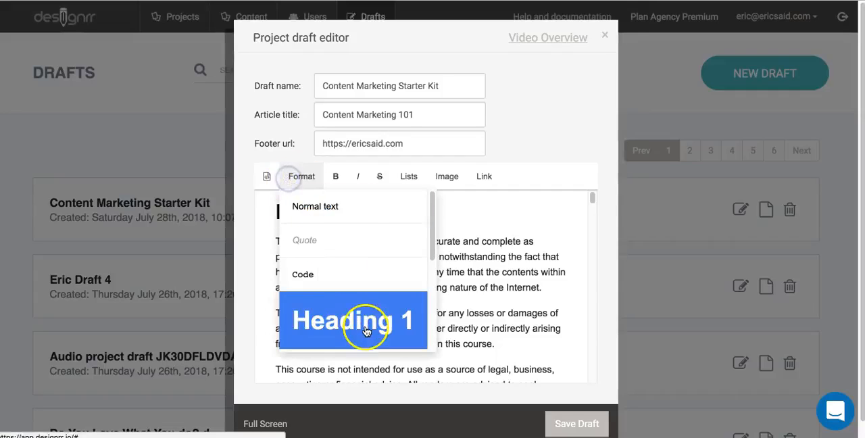
pyautogui.click(365, 331)
pyautogui.click(297, 177)
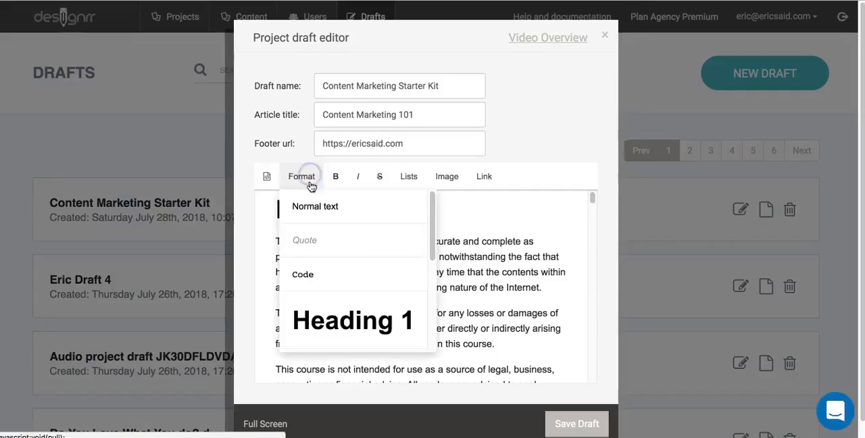
pyautogui.scroll(-1, 381, 323)
pyautogui.click(379, 328)
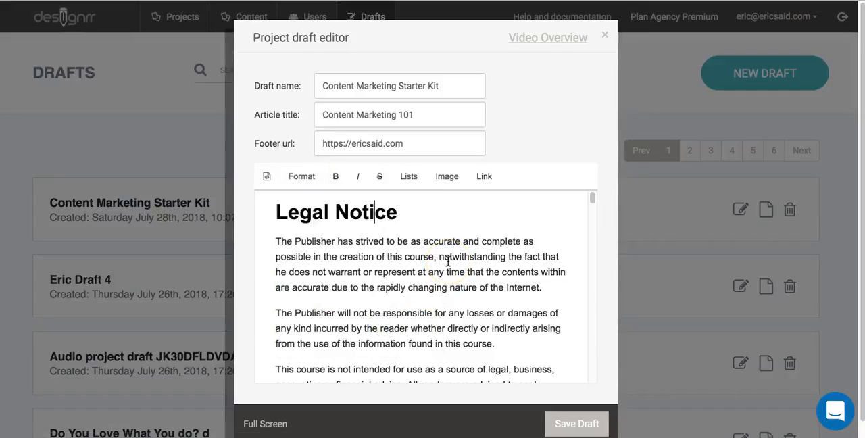
# - Review the draft's headings and paragraphs from the legal notice down to the "Search Engines" subheading
pyautogui.scroll(-2, 447, 262)
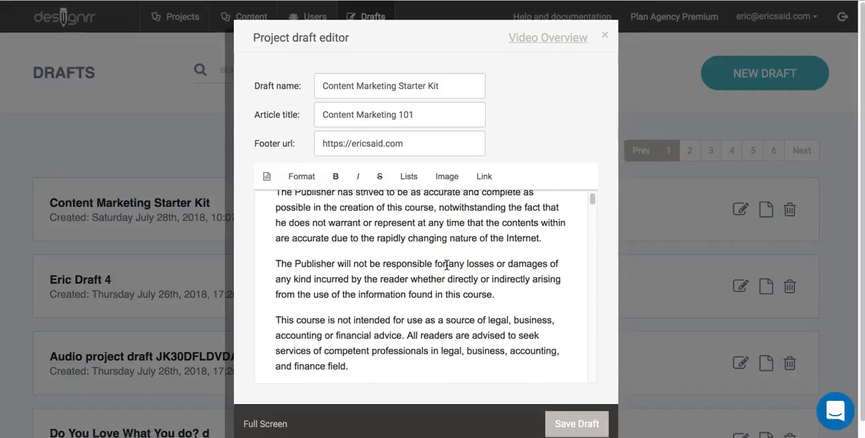
pyautogui.scroll(-4, 446, 265)
pyautogui.click(436, 242)
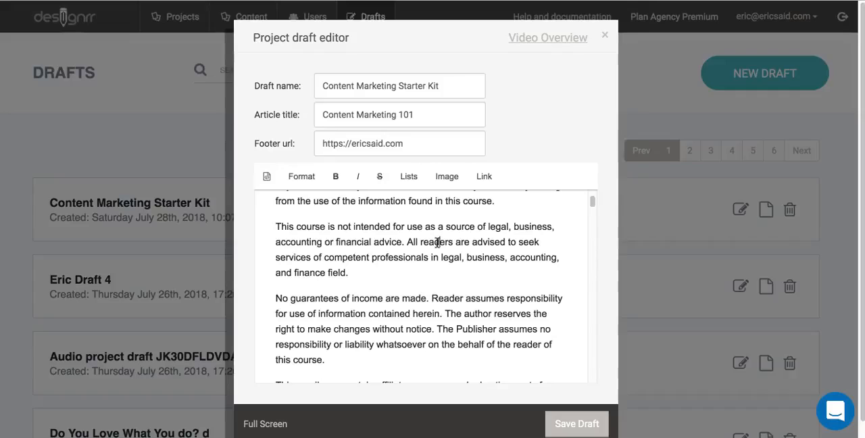
pyautogui.scroll(-7, 437, 242)
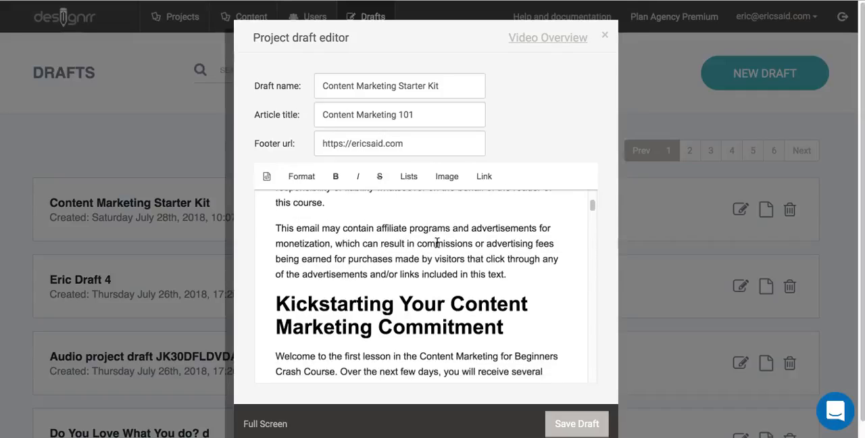
pyautogui.scroll(-3, 437, 242)
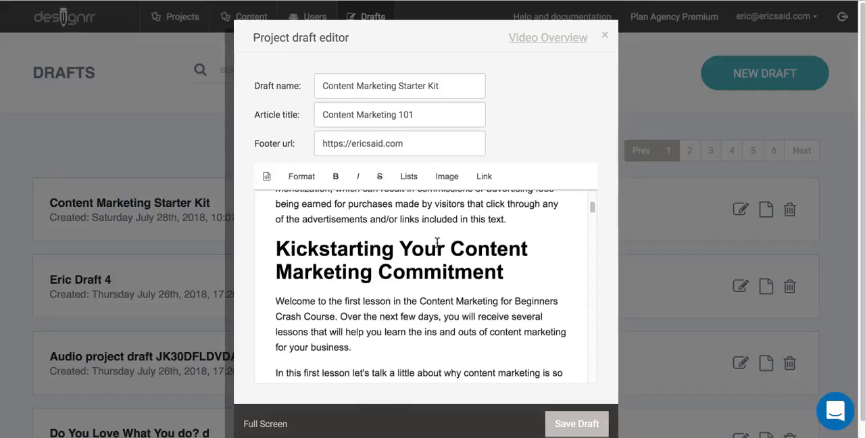
pyautogui.scroll(-1, 437, 242)
pyautogui.scroll(-2, 437, 242)
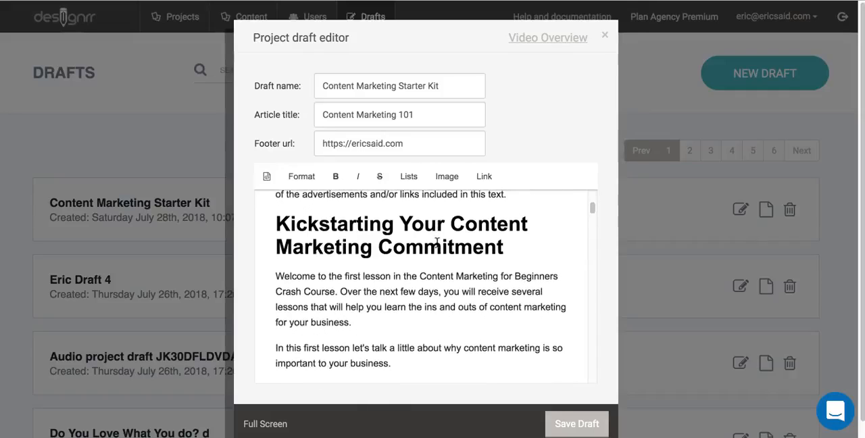
pyautogui.scroll(-1, 437, 242)
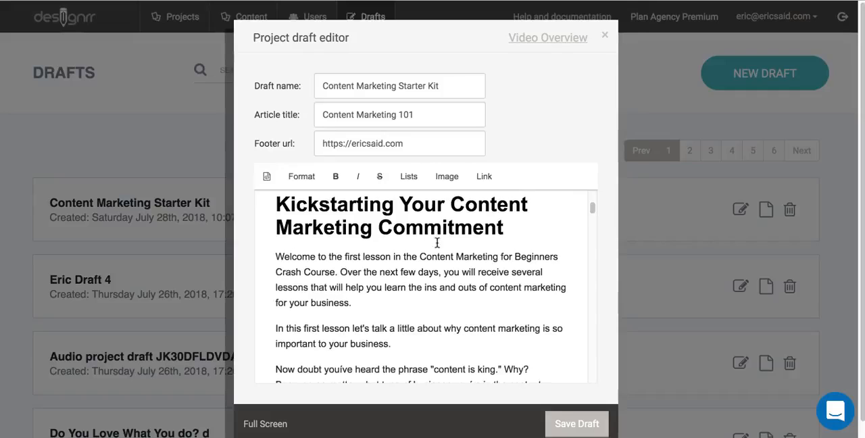
pyautogui.scroll(-3, 437, 242)
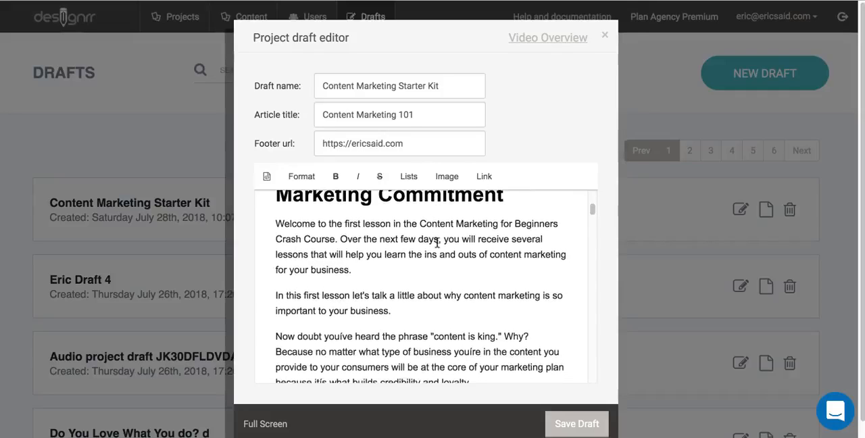
pyautogui.scroll(-1, 437, 243)
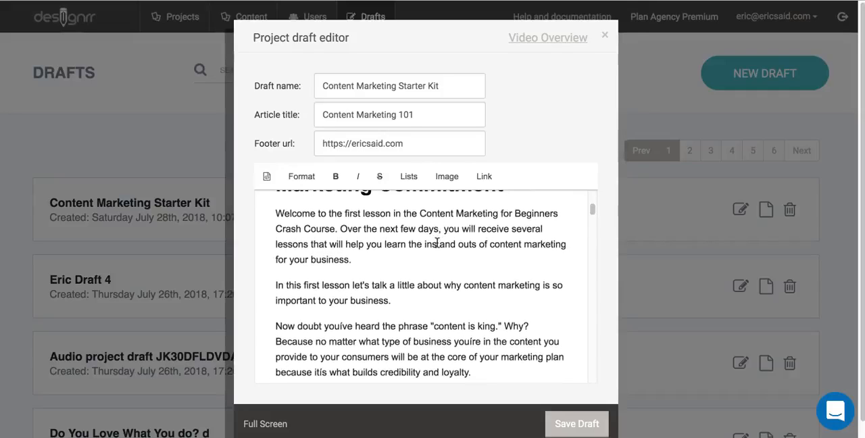
pyautogui.scroll(-1, 437, 242)
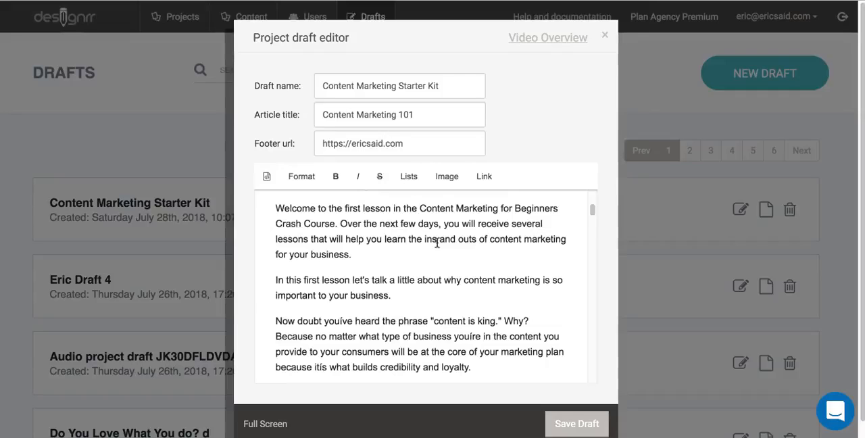
pyautogui.scroll(-10, 436, 244)
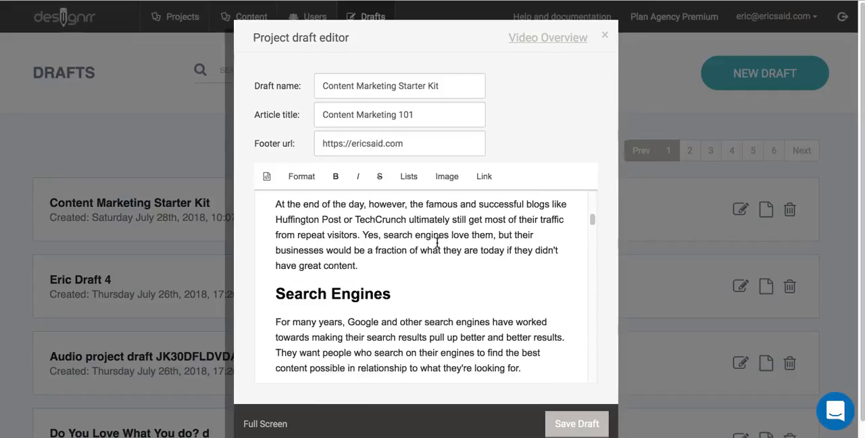
pyautogui.click(366, 293)
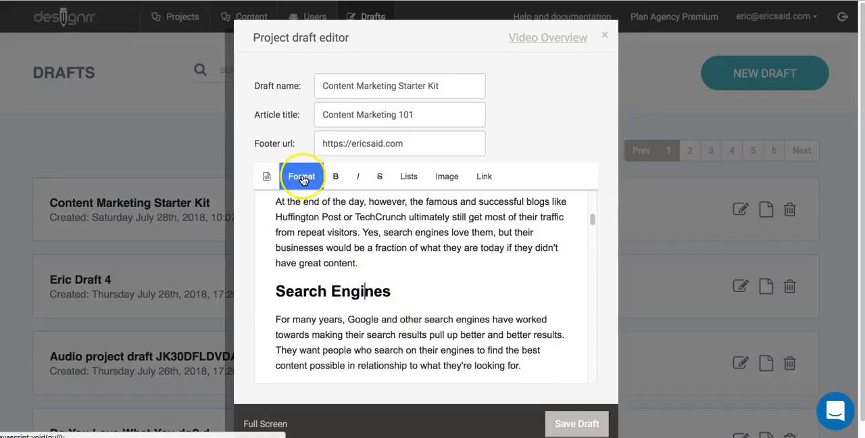
# - Open the edit settings of the tablet image below the "Search Engines" text and close them without changes
pyautogui.scroll(-1, 490, 300)
pyautogui.scroll(-4, 490, 300)
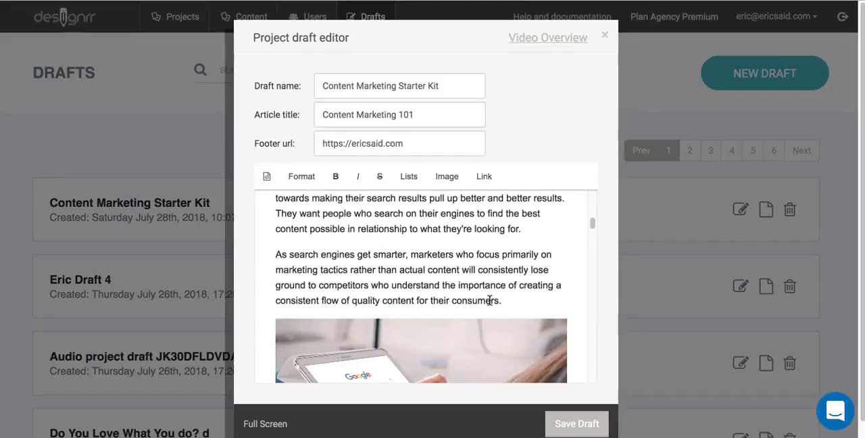
pyautogui.scroll(-3, 490, 300)
pyautogui.click(491, 298)
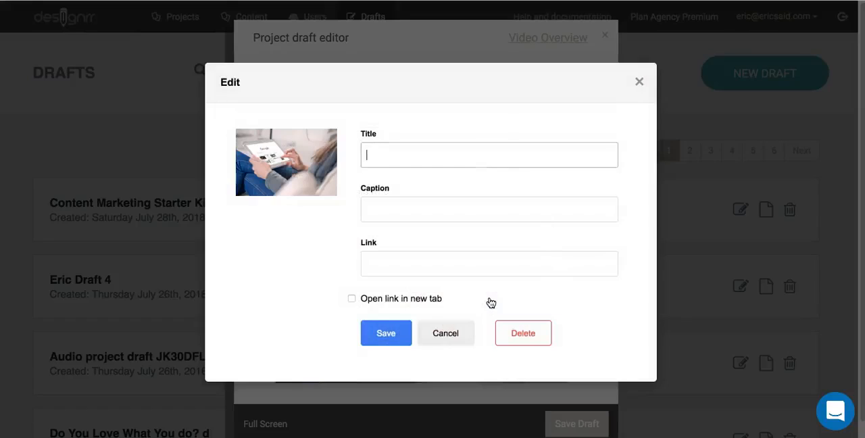
pyautogui.click(453, 333)
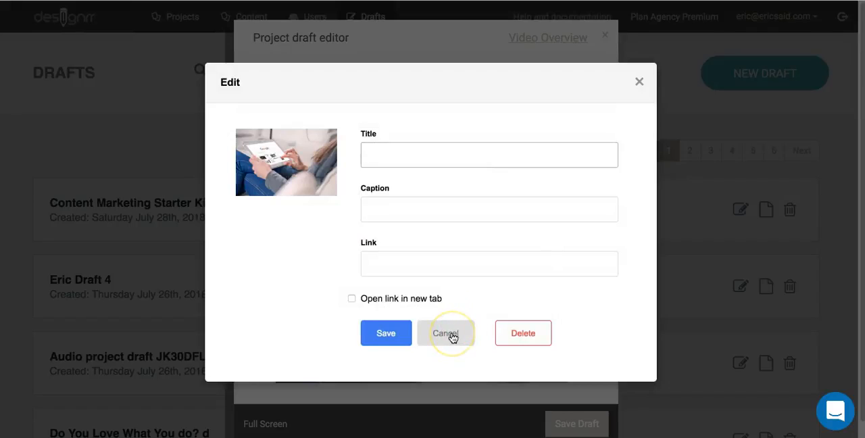
pyautogui.click(452, 335)
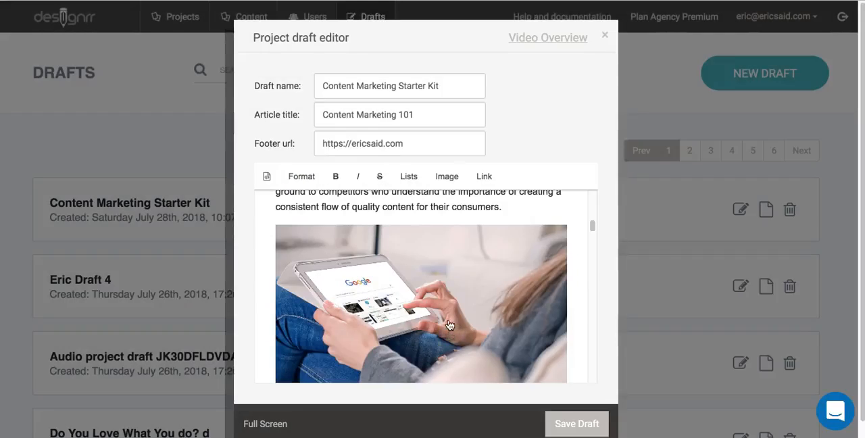
# - Try the Bold option in the sentence beginning "Now let's go over the different forms of content"
pyautogui.scroll(-3, 449, 325)
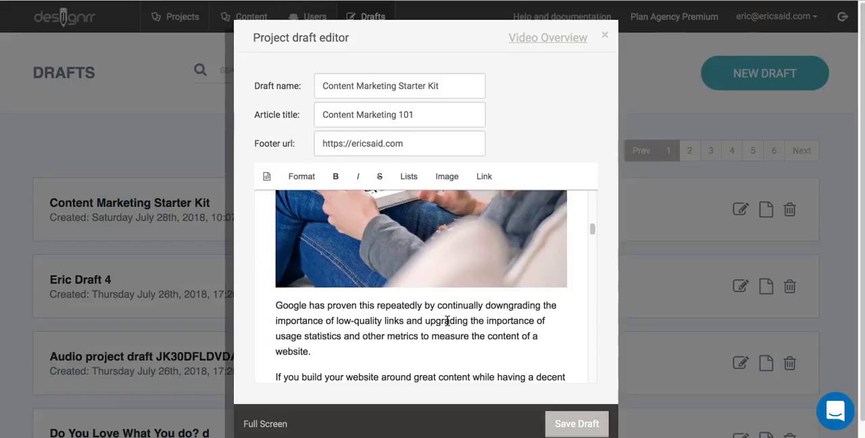
pyautogui.scroll(-2, 447, 321)
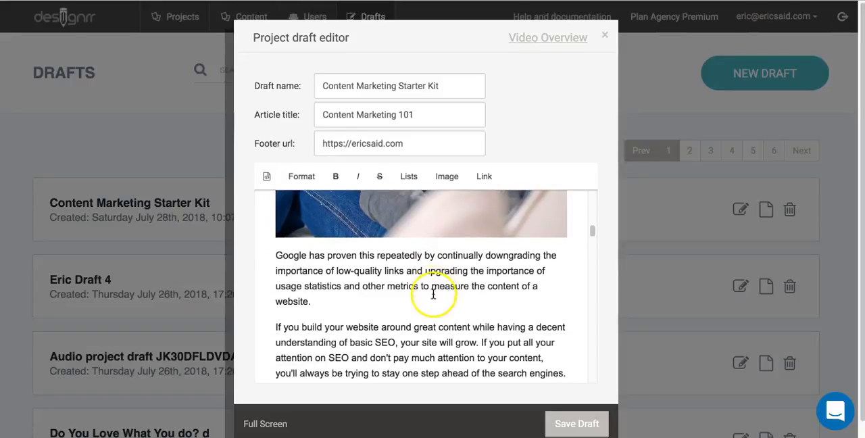
pyautogui.scroll(-2, 433, 296)
pyautogui.scroll(-3, 433, 295)
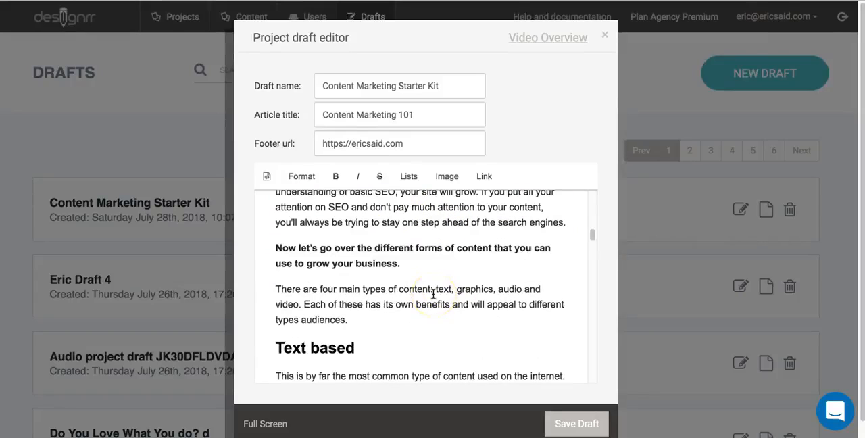
pyautogui.click(422, 248)
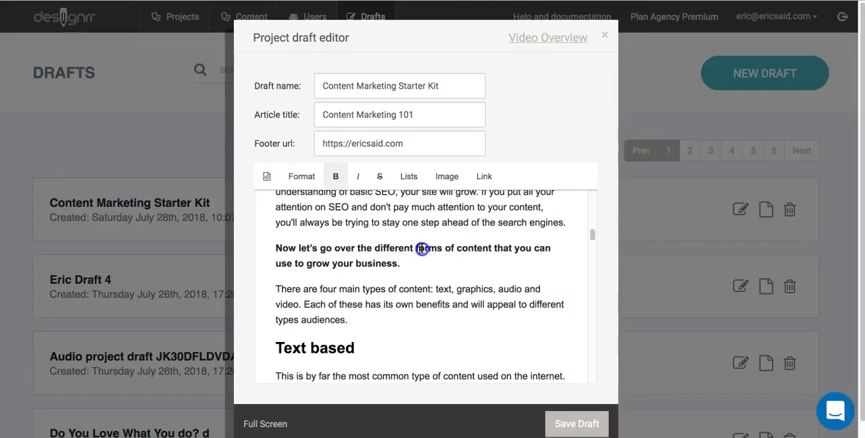
pyautogui.click(336, 177)
# - Examine the list formatting options for the bullets under "Six Web Design Mistakes to Avoid" and for the paragraph above that heading
pyautogui.scroll(-1, 371, 345)
pyautogui.scroll(-5, 371, 340)
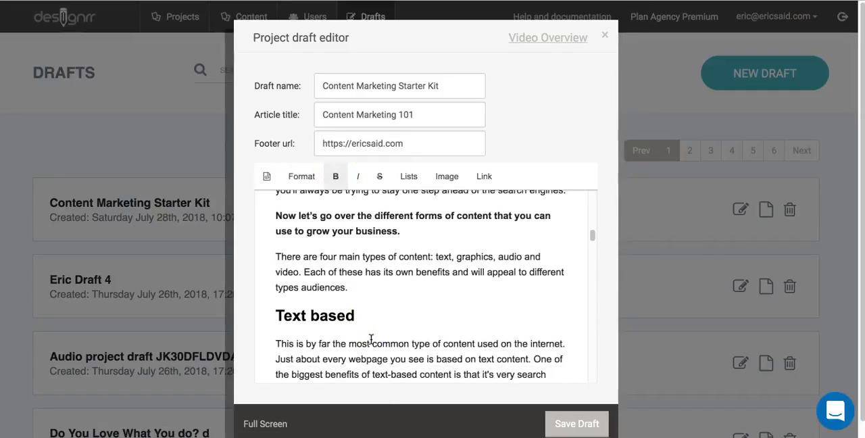
pyautogui.scroll(-9, 371, 339)
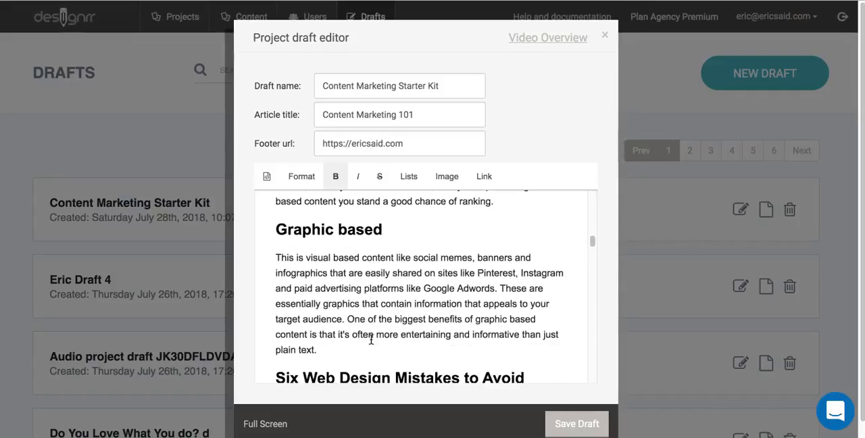
pyautogui.scroll(-1, 371, 340)
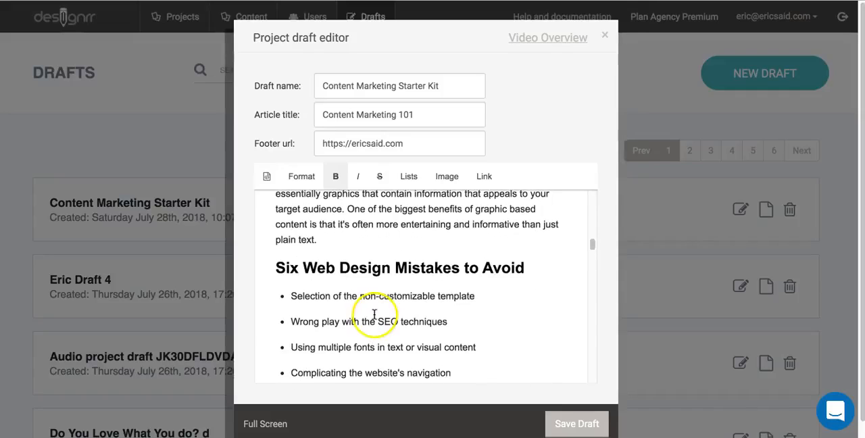
pyautogui.scroll(-2, 382, 345)
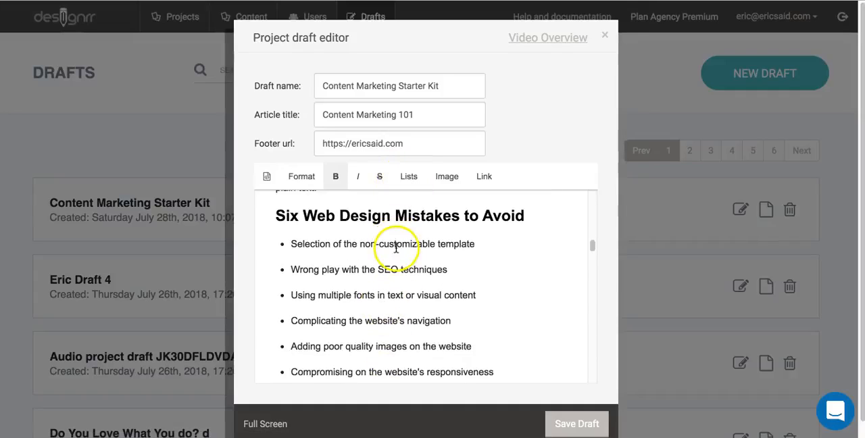
pyautogui.click(409, 176)
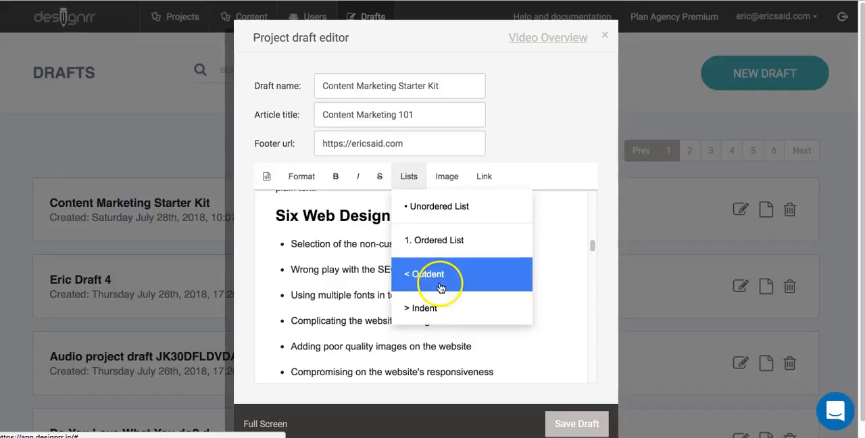
pyautogui.scroll(1, 388, 261)
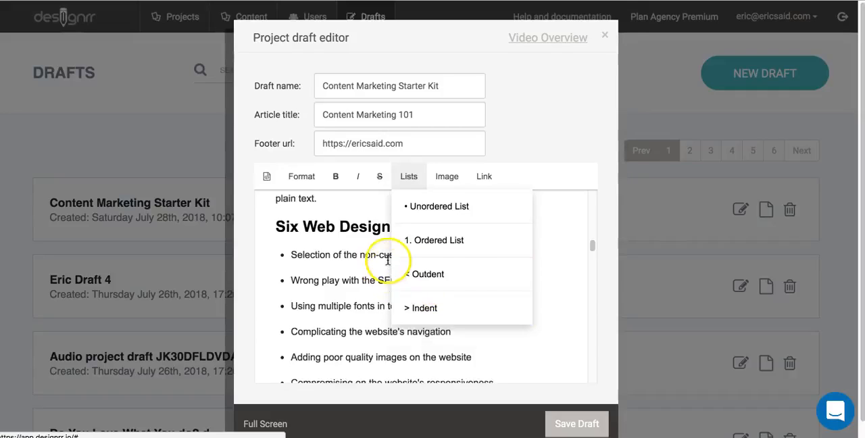
pyautogui.click(292, 196)
pyautogui.click(409, 184)
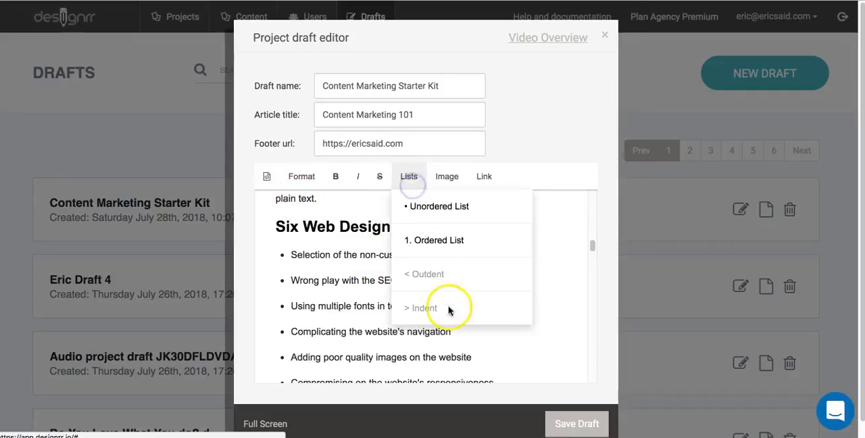
pyautogui.click(349, 254)
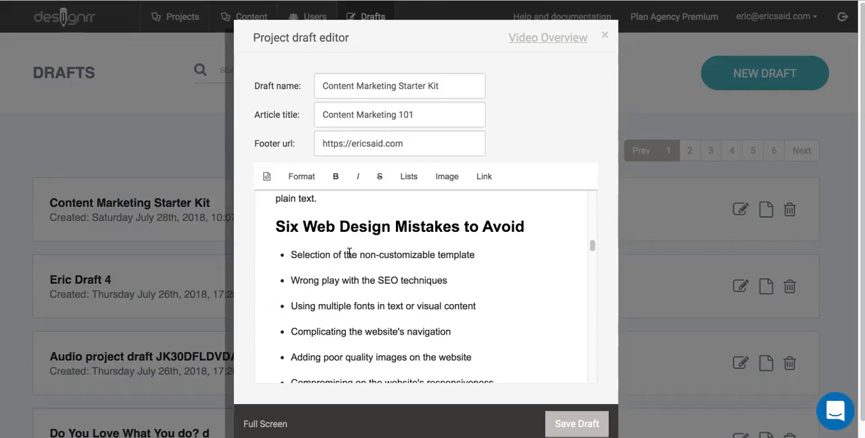
# - Review the draft's headings, bold lines and image from the bullet list down to the "Start with what you're most passionate about" section
pyautogui.scroll(-1, 349, 254)
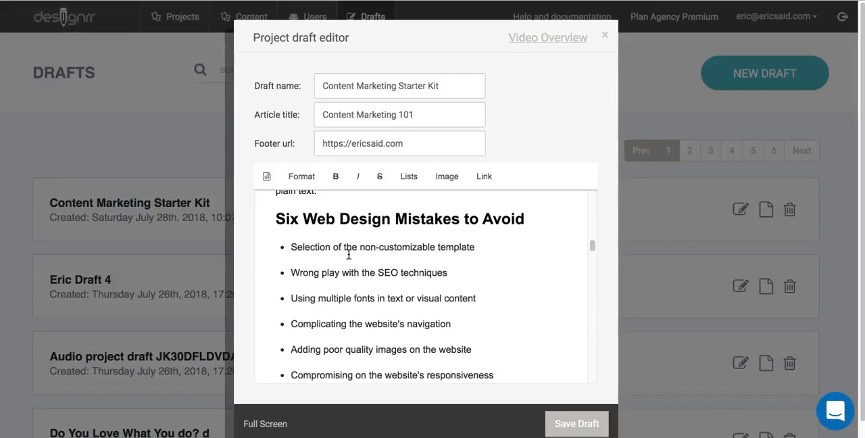
pyautogui.scroll(-8, 349, 254)
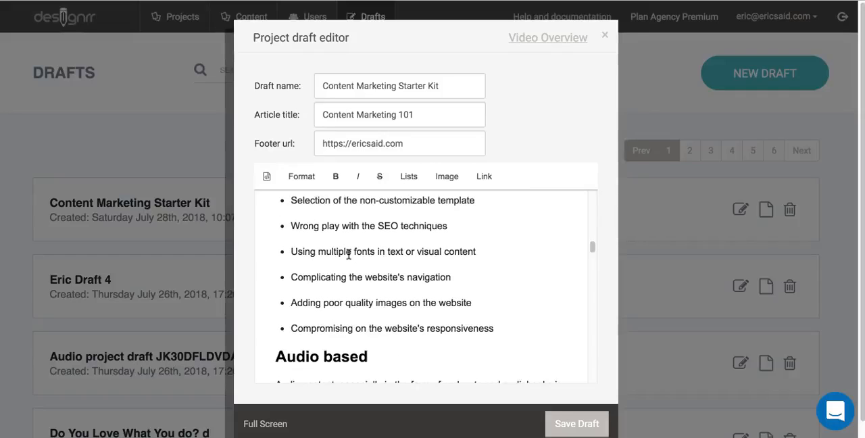
pyautogui.scroll(-12, 349, 254)
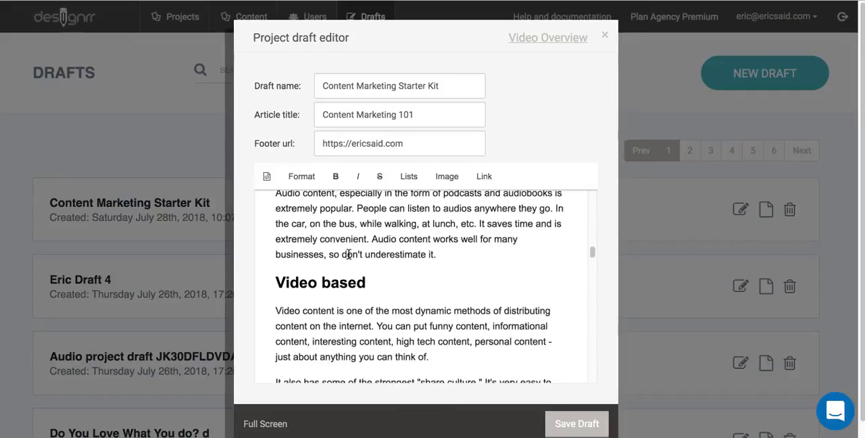
pyautogui.scroll(-15, 349, 255)
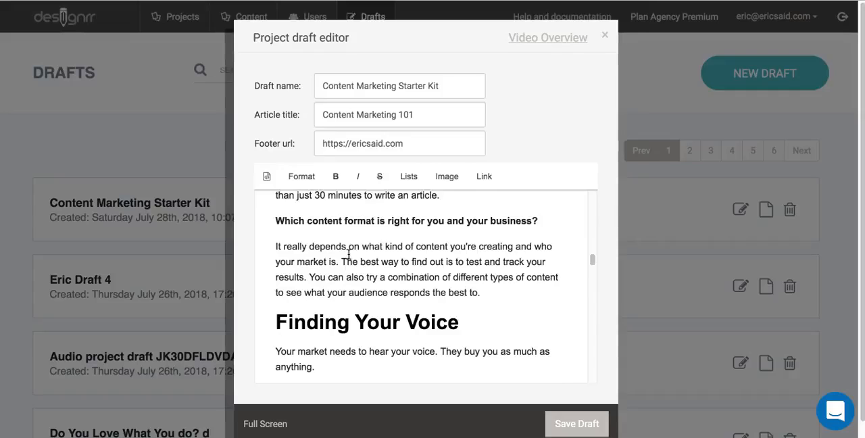
pyautogui.scroll(-10, 349, 254)
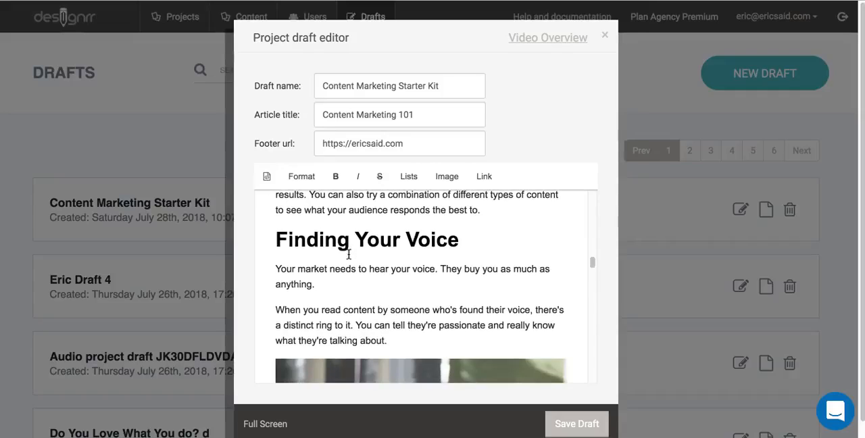
pyautogui.scroll(-12, 349, 254)
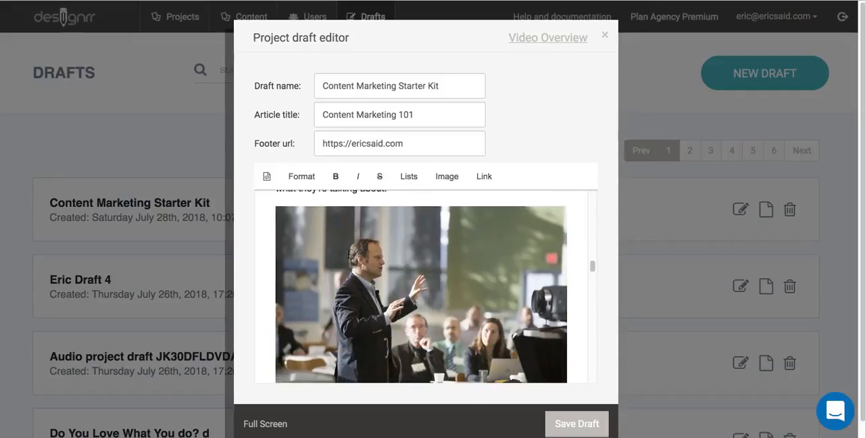
pyautogui.scroll(-3, 349, 254)
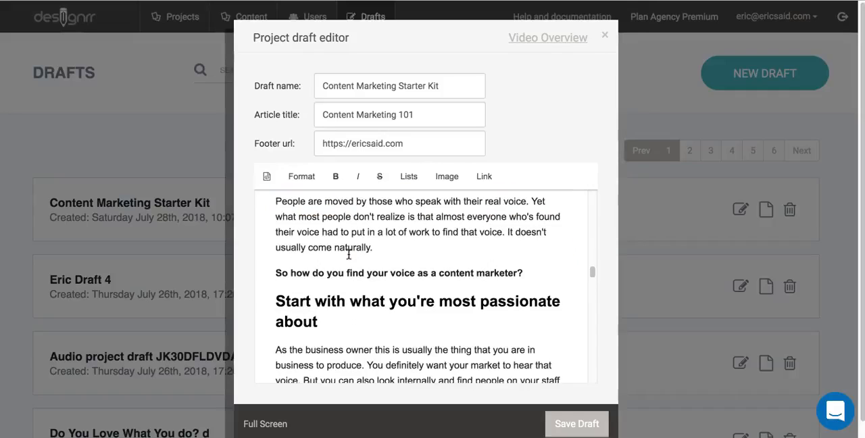
pyautogui.scroll(-1, 349, 255)
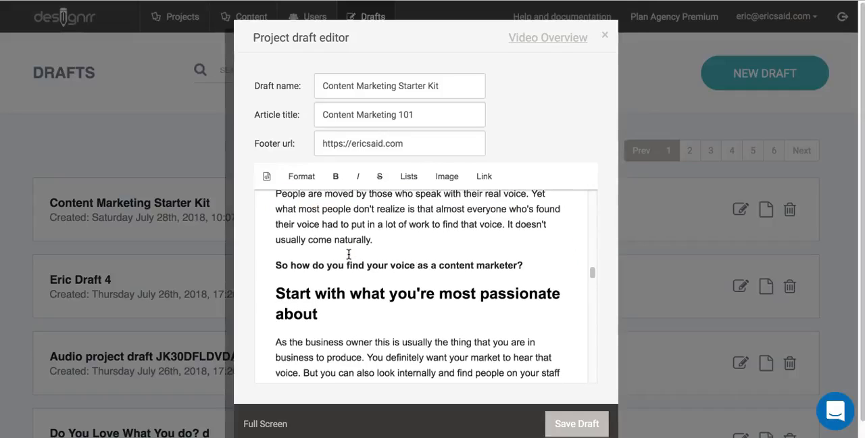
pyautogui.click(382, 306)
pyautogui.scroll(-2, 383, 298)
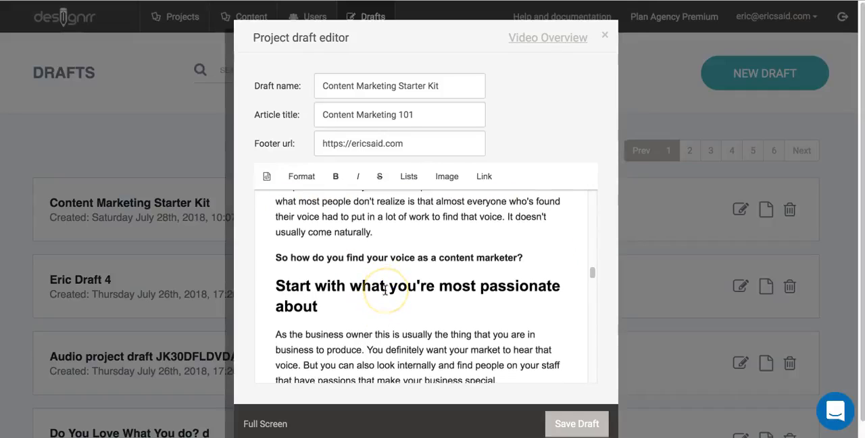
pyautogui.scroll(-6, 385, 290)
# - Open the edit settings of the "really lights you up in life" link, check its URL and text, and save them as they are
pyautogui.click(420, 273)
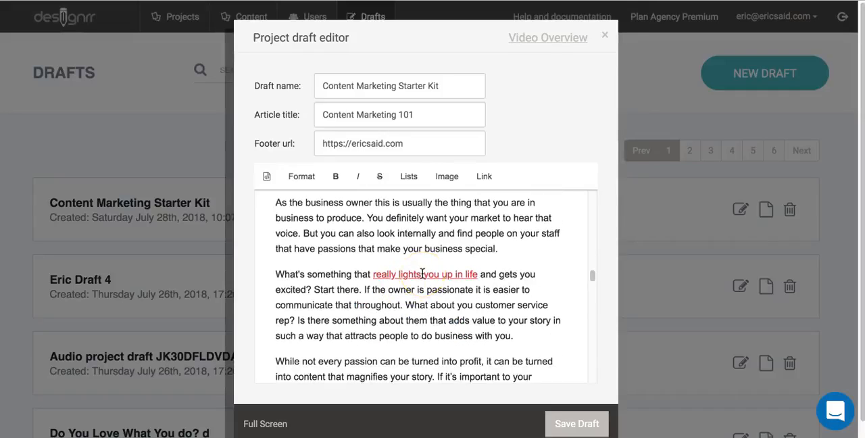
pyautogui.click(423, 273)
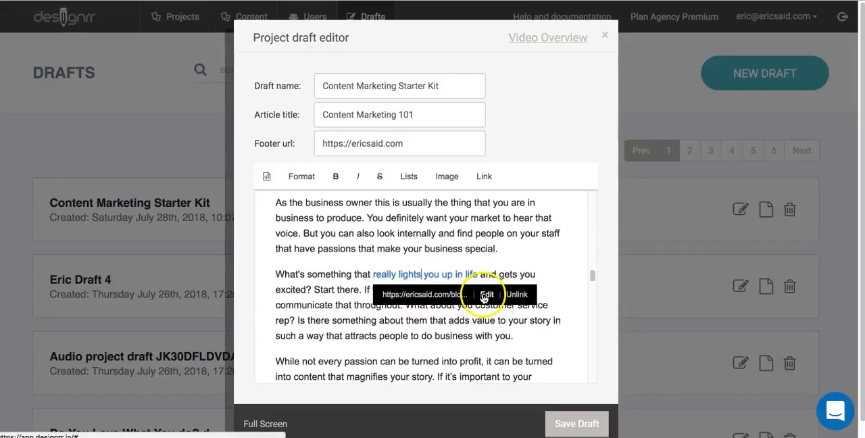
pyautogui.click(486, 295)
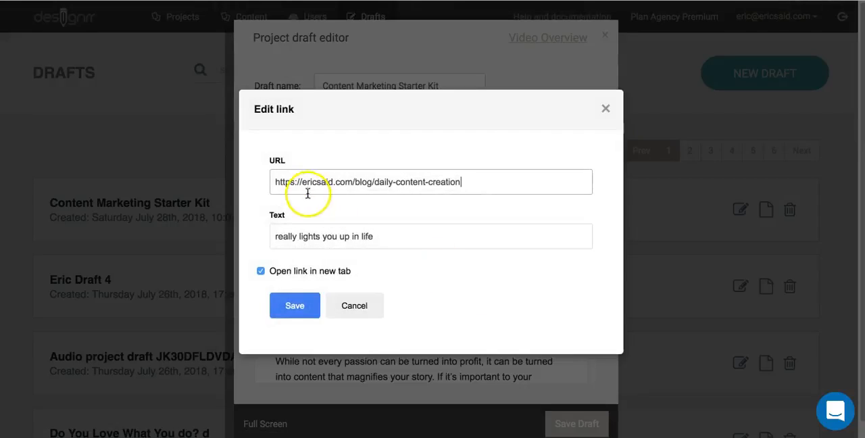
pyautogui.click(294, 307)
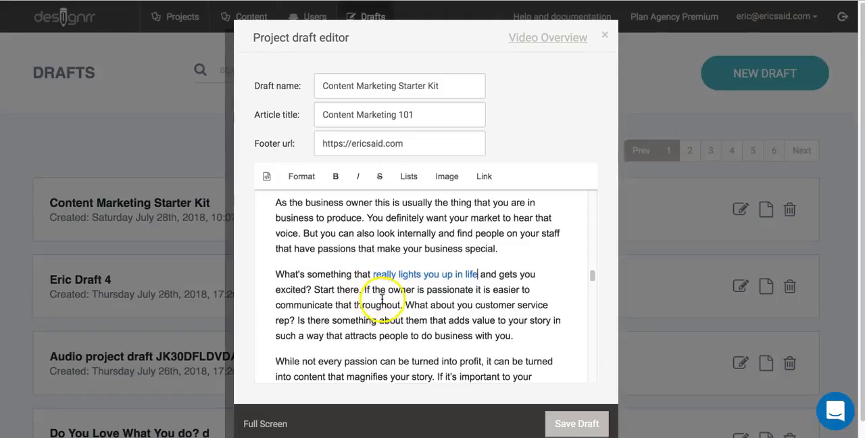
# - Select the words "owner is passionate" and view the available link options, closing them without inserting a link
pyautogui.moveTo(388, 291); pyautogui.dragTo(470, 292)
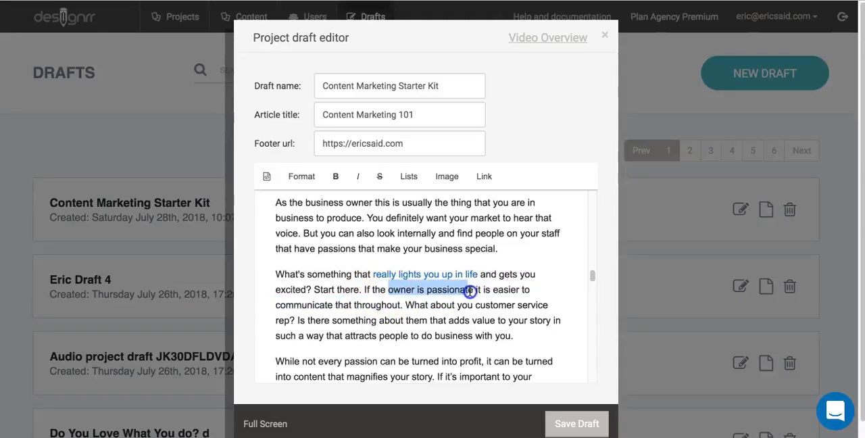
pyautogui.click(481, 178)
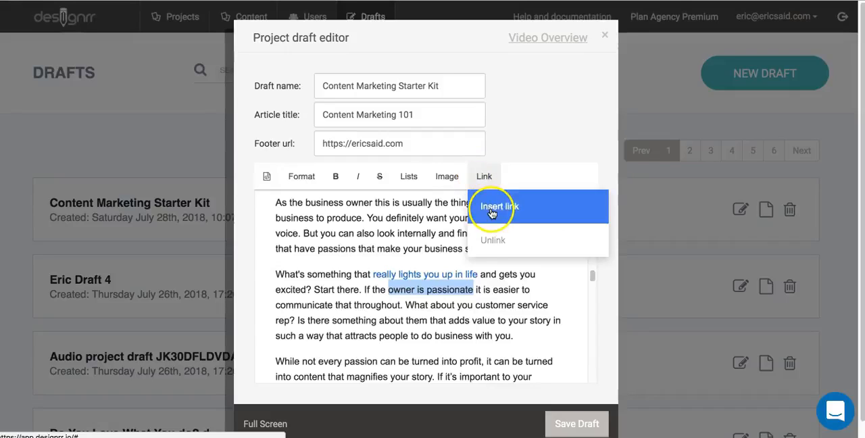
pyautogui.click(429, 205)
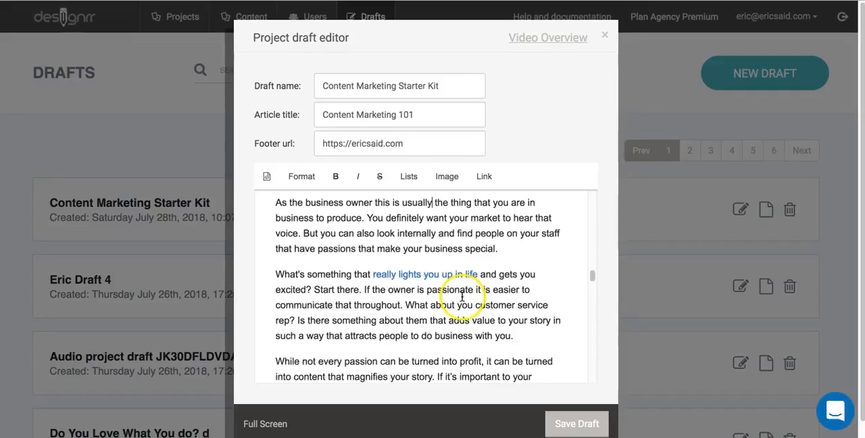
# - Review the draft's headings and paragraphs from the passion section through "An Emotional Punch" and "Listen to Consumers" down to "Using surveys"
pyautogui.scroll(-2, 462, 296)
pyautogui.scroll(-5, 462, 296)
pyautogui.scroll(-10, 462, 296)
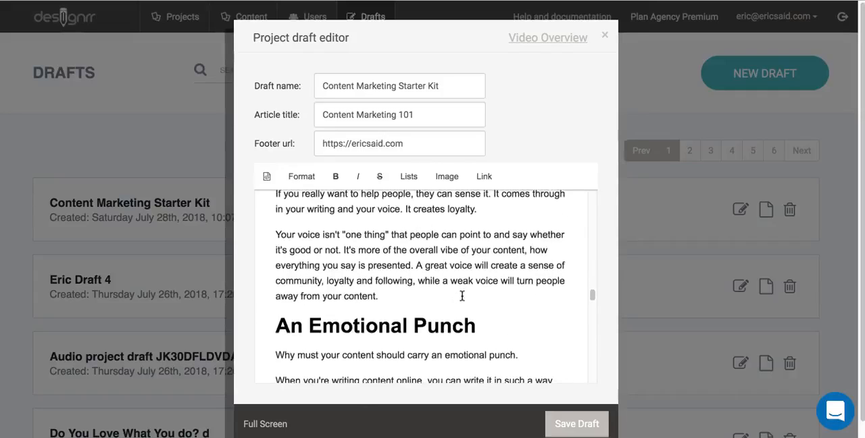
pyautogui.scroll(-2, 462, 296)
pyautogui.scroll(-5, 447, 298)
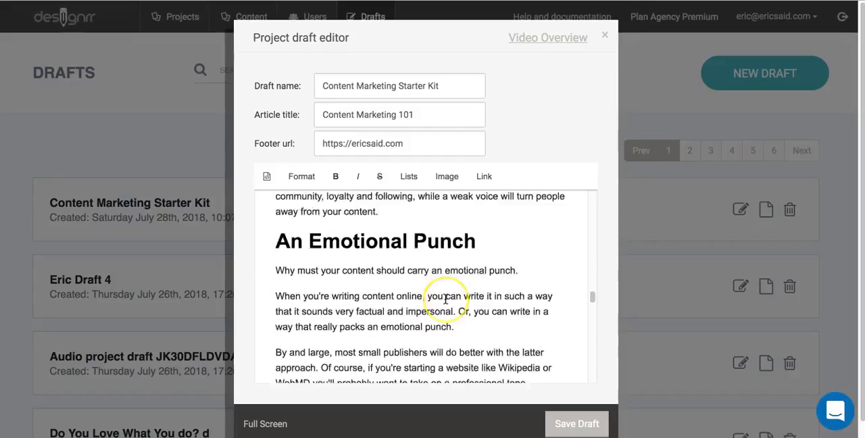
pyautogui.scroll(-1, 446, 299)
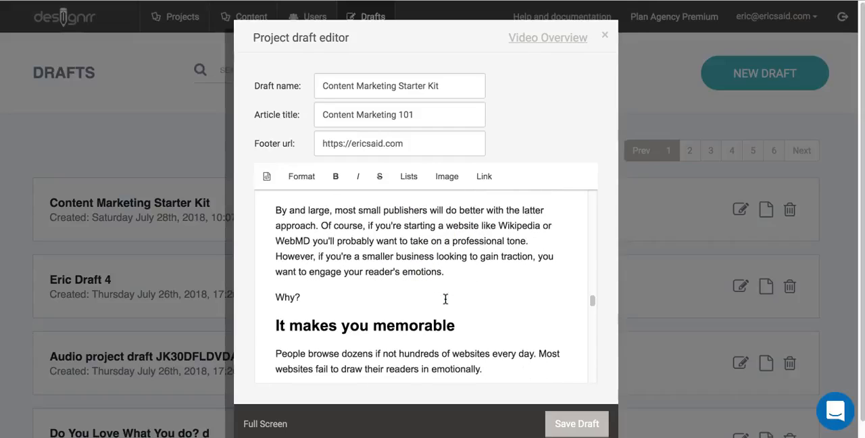
pyautogui.scroll(-10, 426, 325)
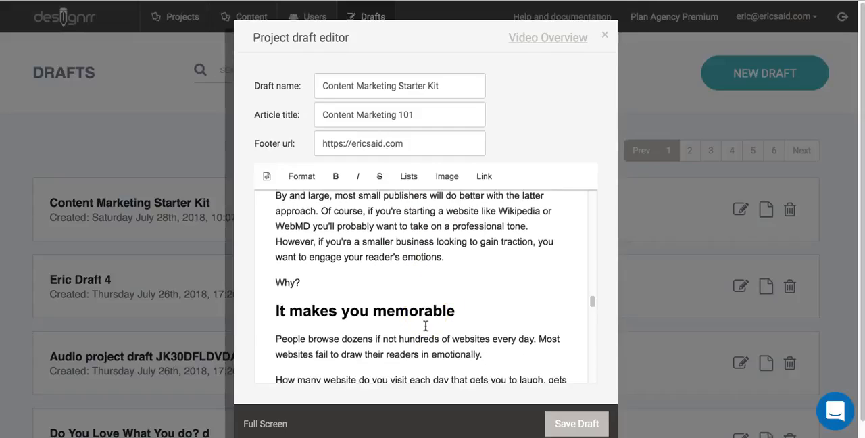
pyautogui.scroll(-5, 426, 327)
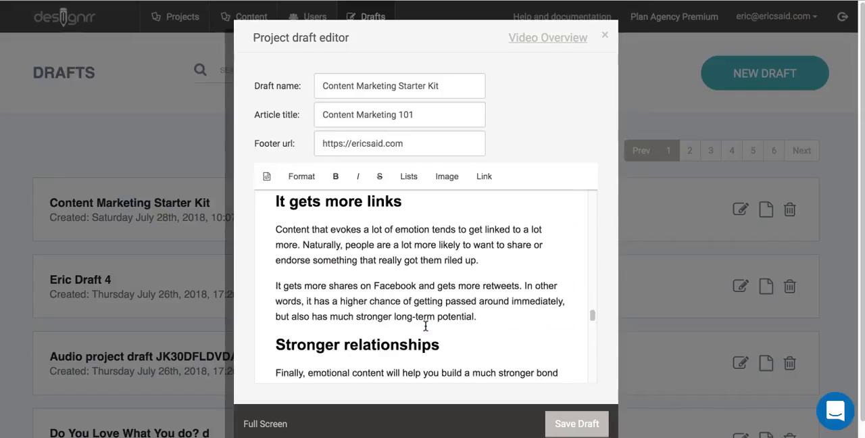
pyautogui.scroll(-4, 426, 326)
pyautogui.scroll(-6, 427, 317)
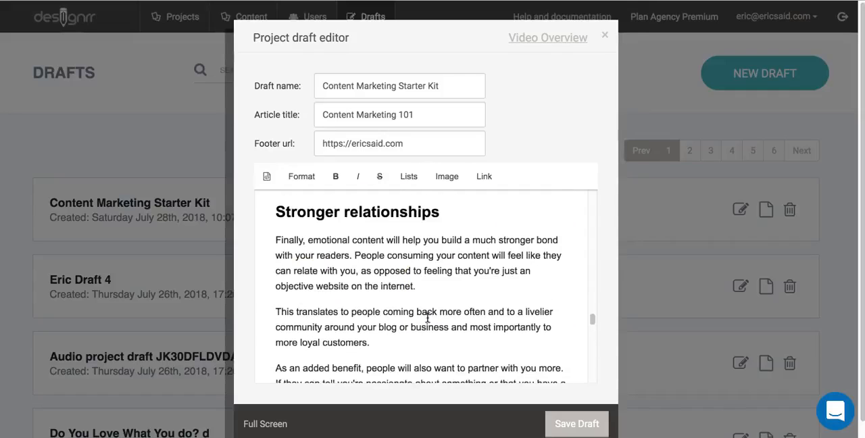
pyautogui.scroll(-4, 427, 317)
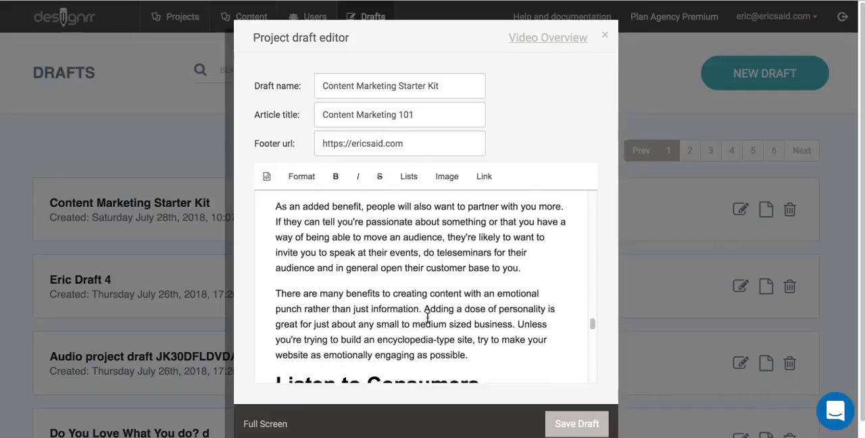
pyautogui.scroll(-4, 427, 318)
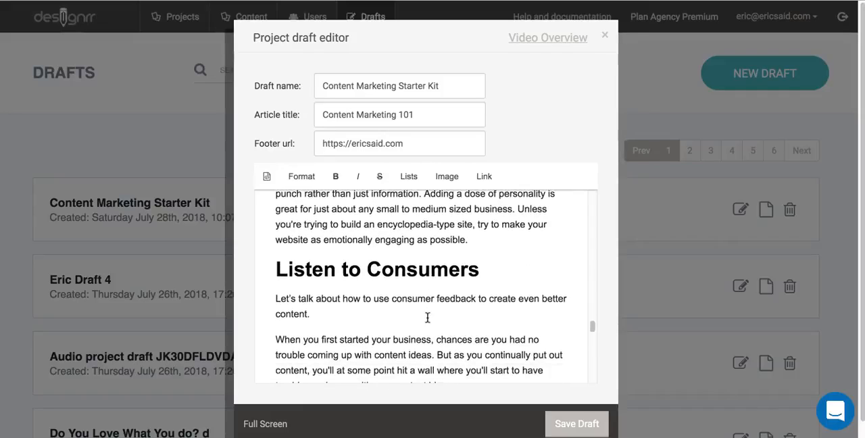
pyautogui.scroll(-4, 427, 318)
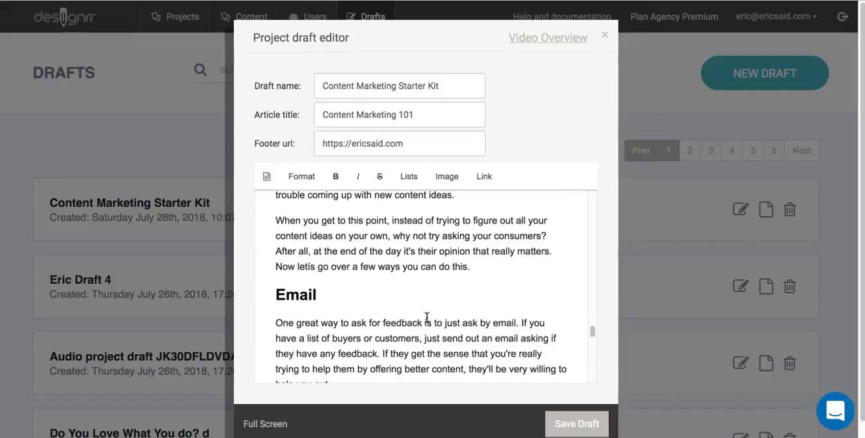
pyautogui.scroll(-5, 427, 318)
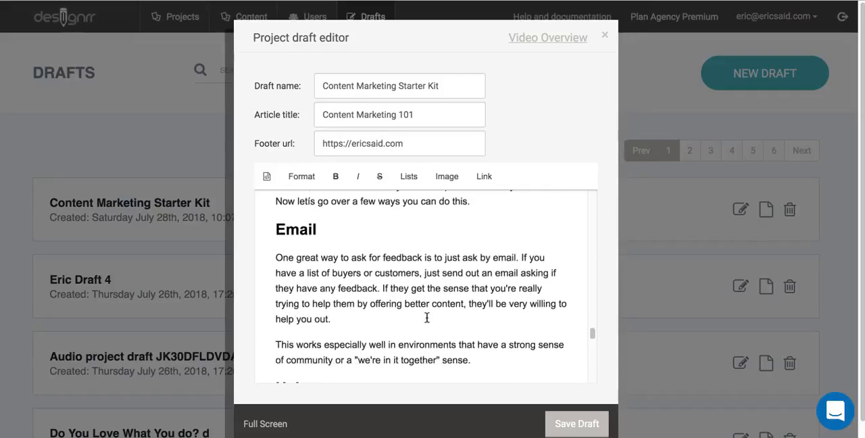
pyautogui.scroll(-4, 427, 318)
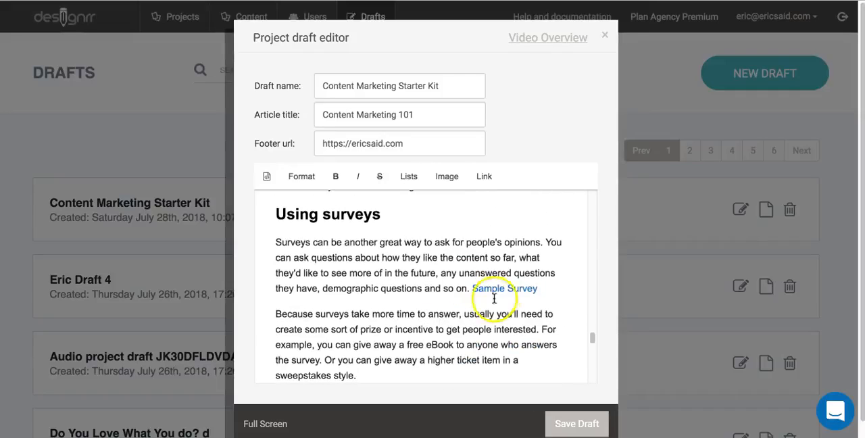
# - Check the "Sample Survey" link under "Using surveys" and save the draft
pyautogui.click(524, 290)
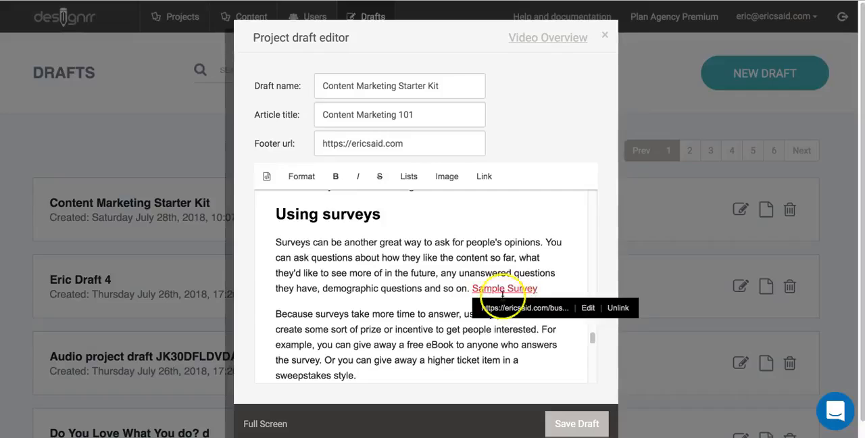
pyautogui.click(419, 289)
pyautogui.scroll(-1, 419, 292)
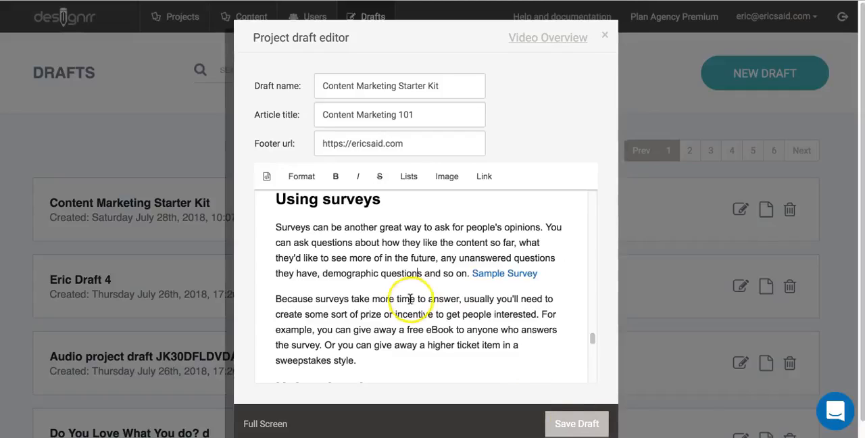
pyautogui.click(578, 423)
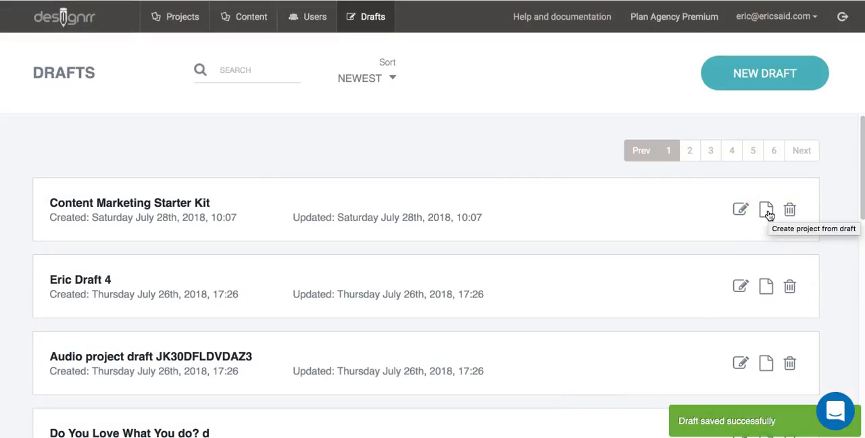
# - Create a project from the "Content Marketing Starter Kit" draft, choosing the Sydney template and entering a project name
pyautogui.click(767, 210)
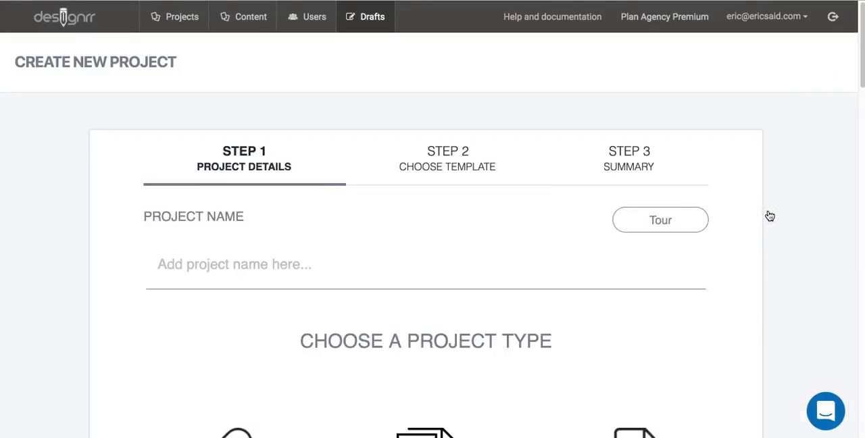
pyautogui.click(187, 237)
pyautogui.write('sy')
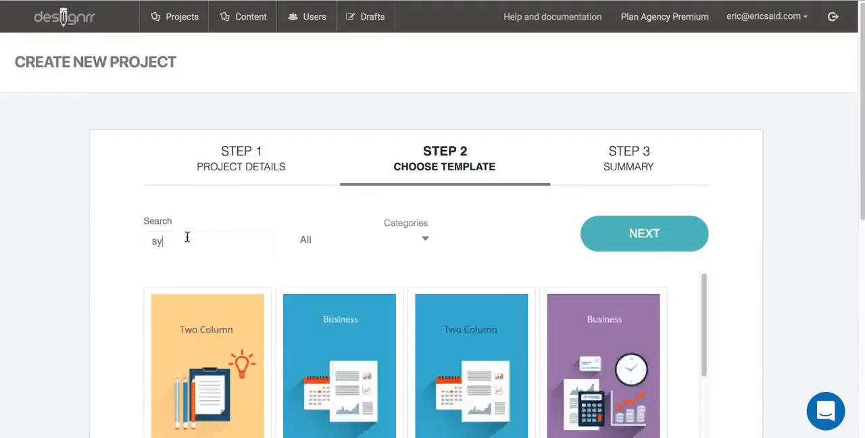
pyautogui.click(232, 336)
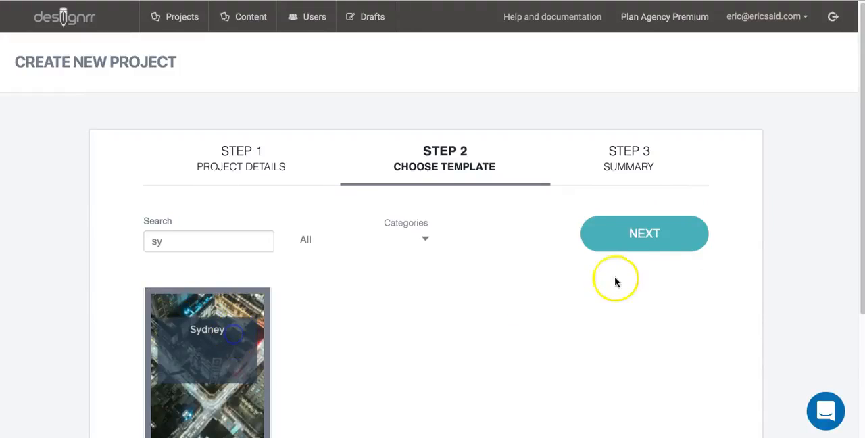
pyautogui.click(657, 235)
pyautogui.click(269, 319)
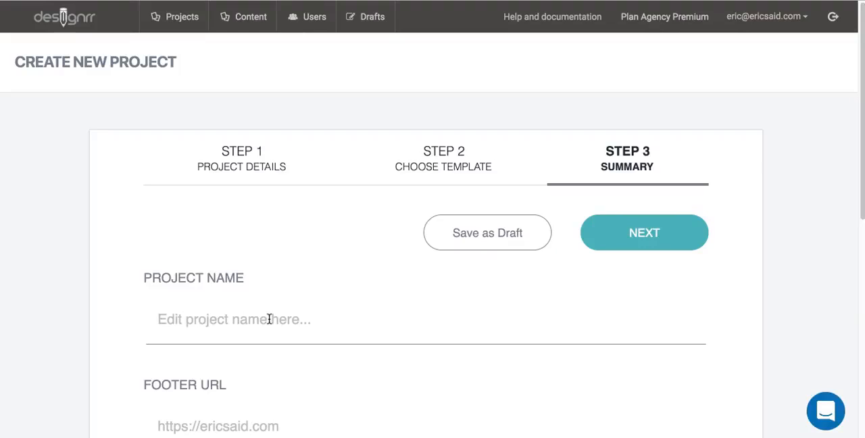
pyautogui.write('Er')
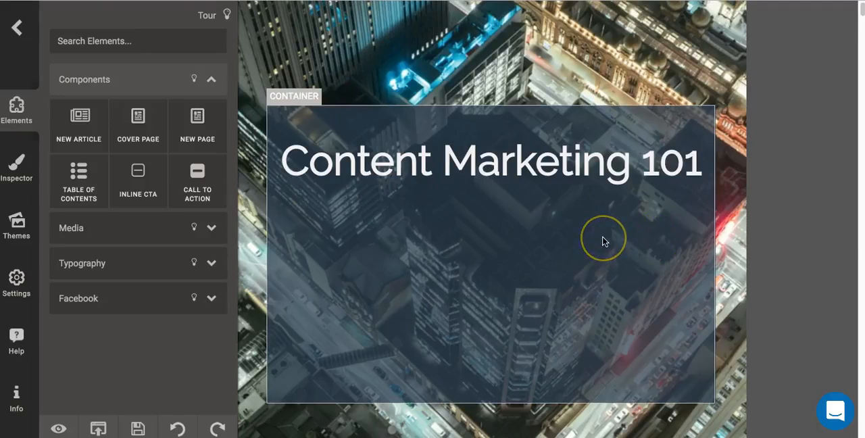
# - Inspect the element types and attributes of the "Legal Notice" heading and the first paragraph below it
pyautogui.scroll(-10, 604, 241)
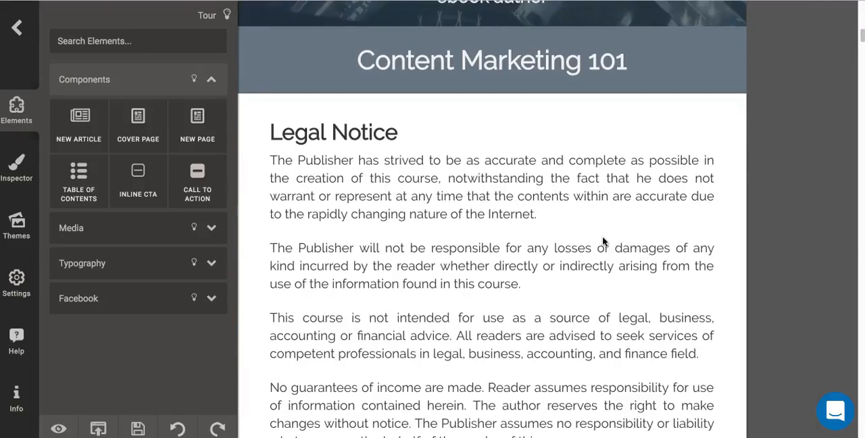
pyautogui.click(403, 134)
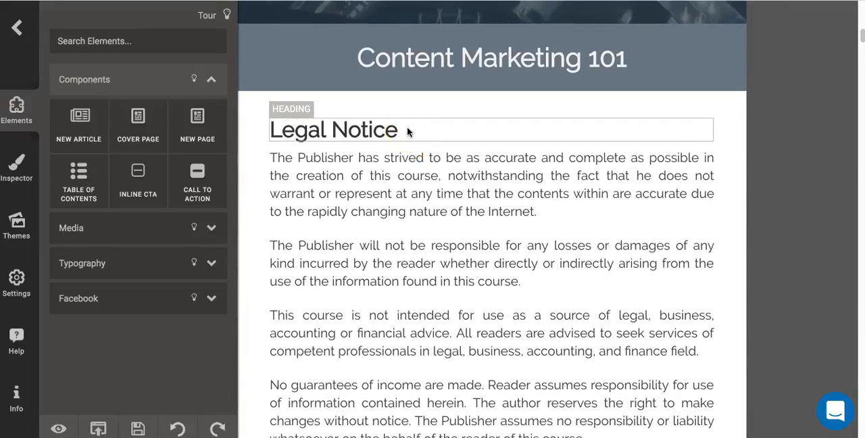
pyautogui.click(417, 159)
pyautogui.click(387, 128)
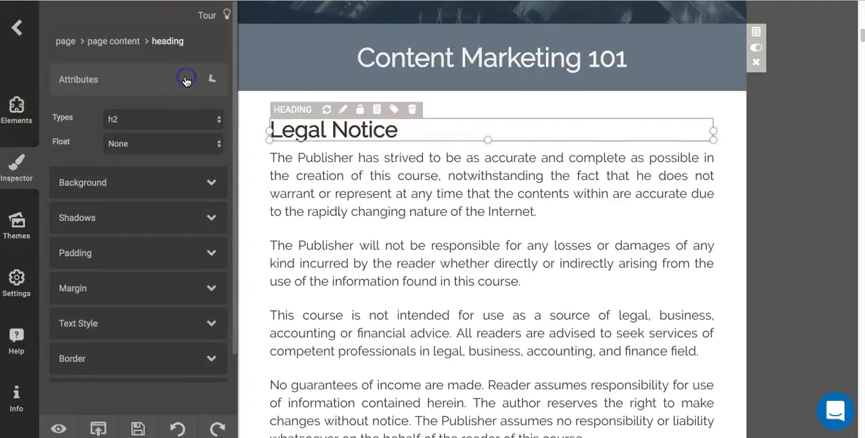
pyautogui.click(183, 81)
pyautogui.click(177, 81)
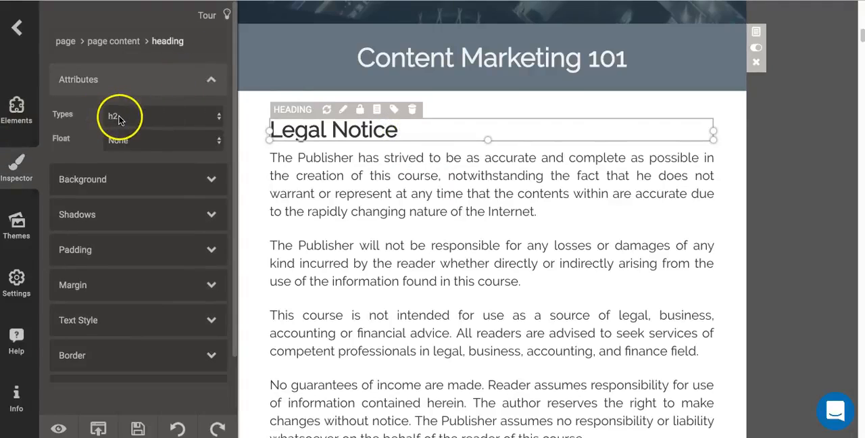
pyautogui.click(462, 199)
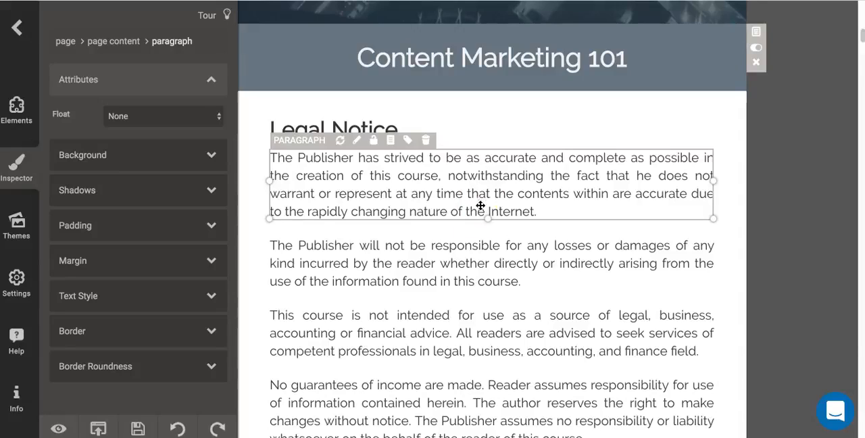
# - Left-align the text of the "Kickstarting Your Content Marketing Commitment" heading
pyautogui.scroll(-5, 480, 250)
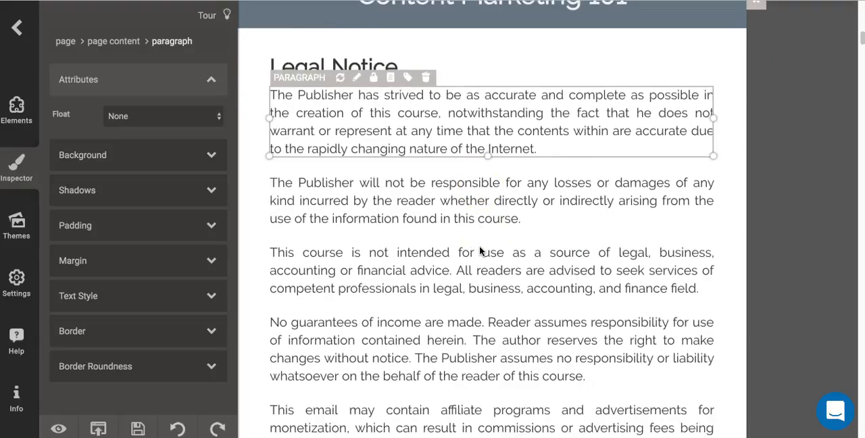
pyautogui.click(485, 214)
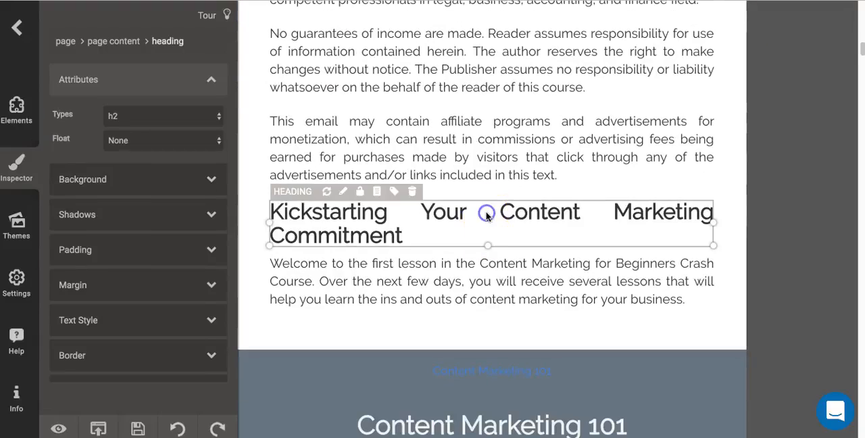
pyautogui.click(461, 218)
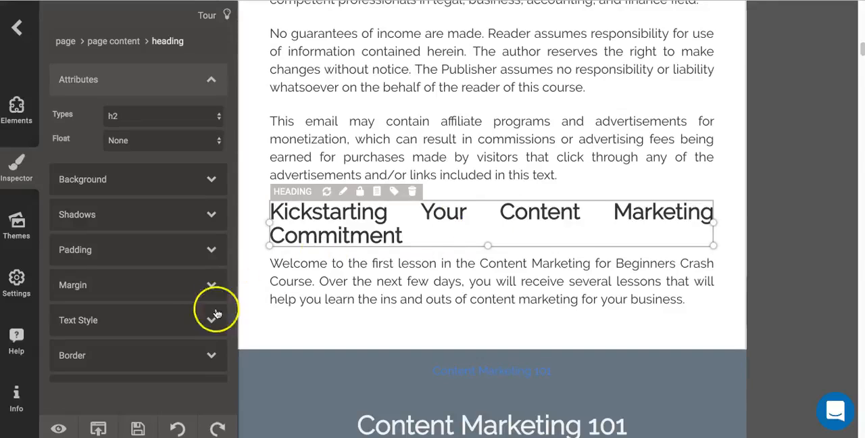
pyautogui.click(169, 321)
pyautogui.scroll(-3, 168, 315)
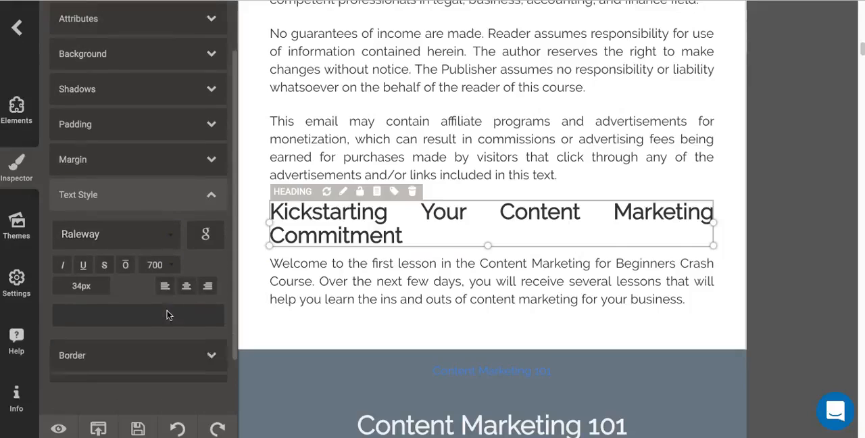
pyautogui.click(166, 261)
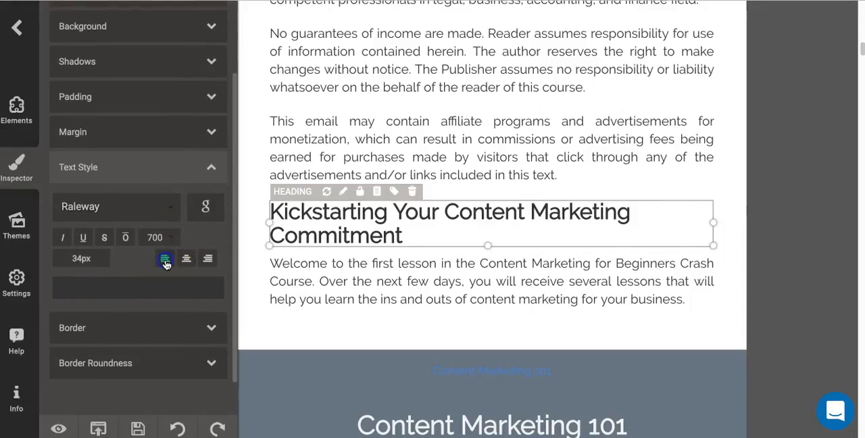
# - Inspect the text style of the "Welcome to the first lesson" paragraph below the "Kickstarting" heading
pyautogui.scroll(-1, 559, 241)
pyautogui.click(563, 232)
pyautogui.scroll(8, 565, 232)
pyautogui.scroll(-5, 565, 233)
pyautogui.scroll(-2, 564, 232)
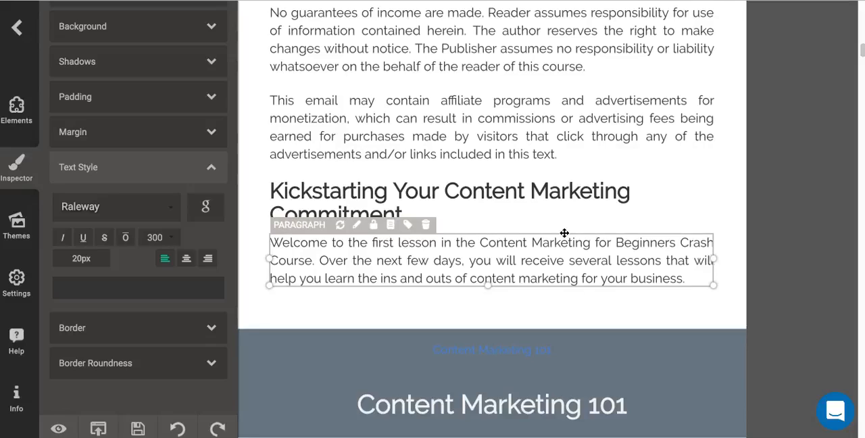
pyautogui.scroll(-1, 565, 233)
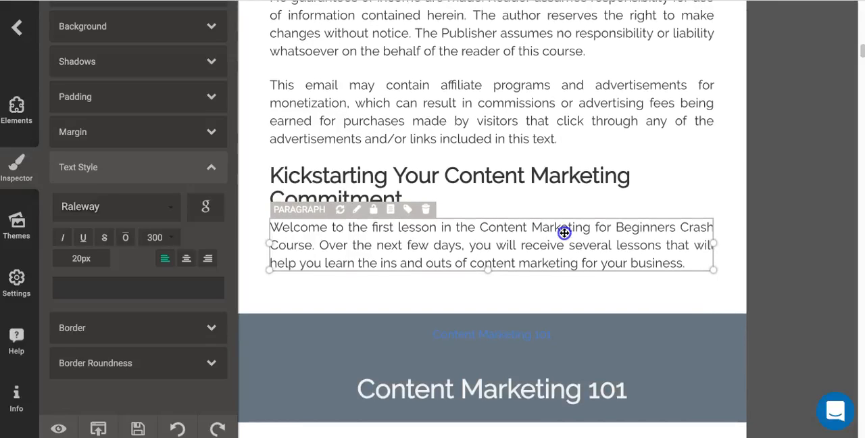
# - Review the pages from the first lesson to the "Text based" section, inspecting the tablet image along the way
pyautogui.scroll(-3, 565, 232)
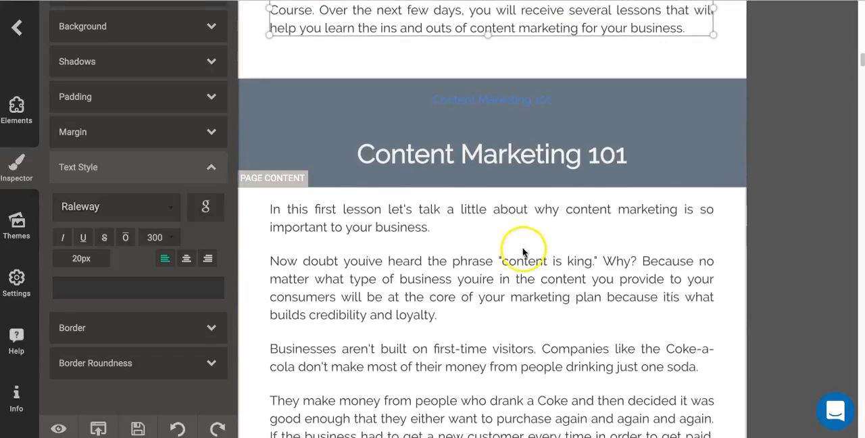
pyautogui.scroll(-6, 510, 255)
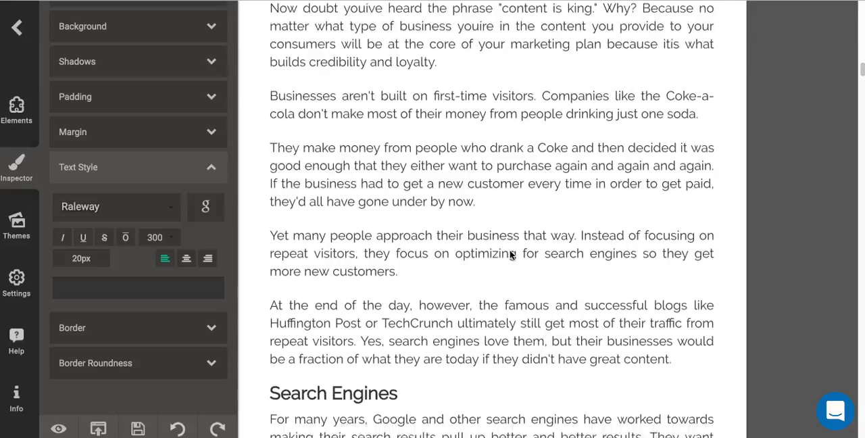
pyautogui.scroll(-7, 510, 255)
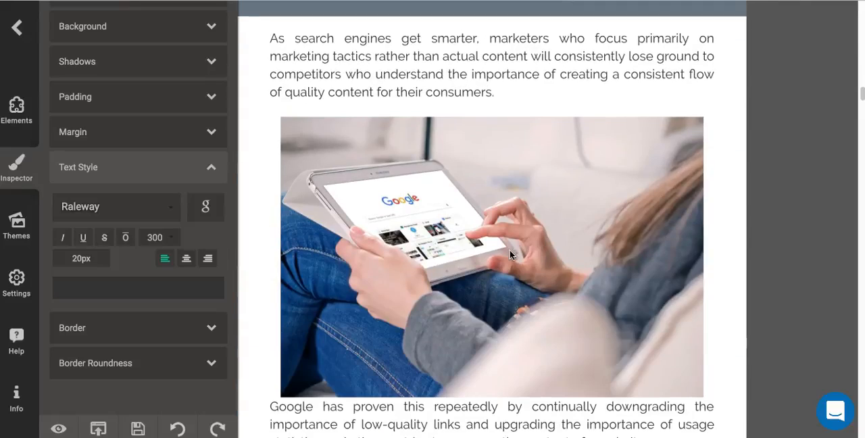
pyautogui.click(556, 231)
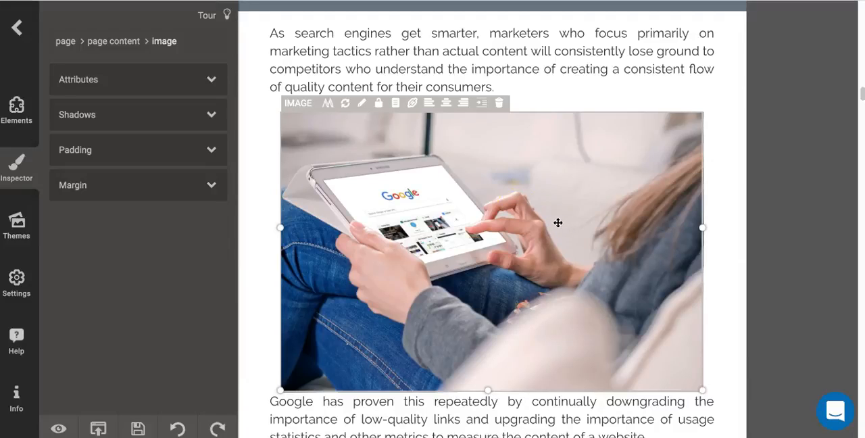
pyautogui.scroll(-4, 507, 238)
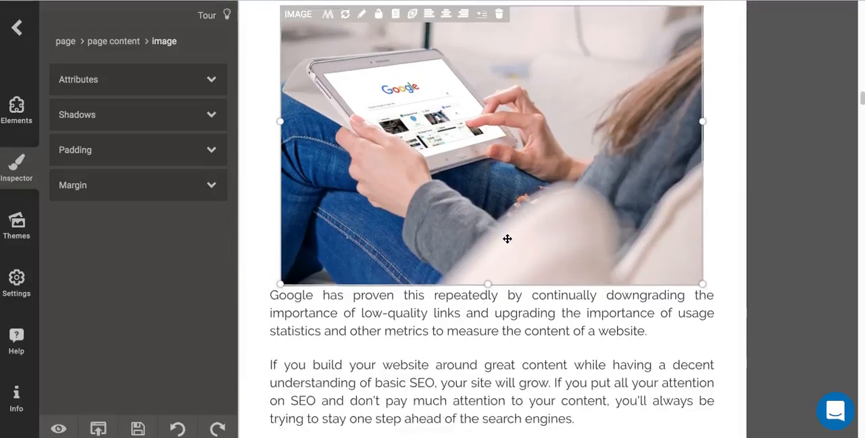
pyautogui.scroll(-5, 507, 239)
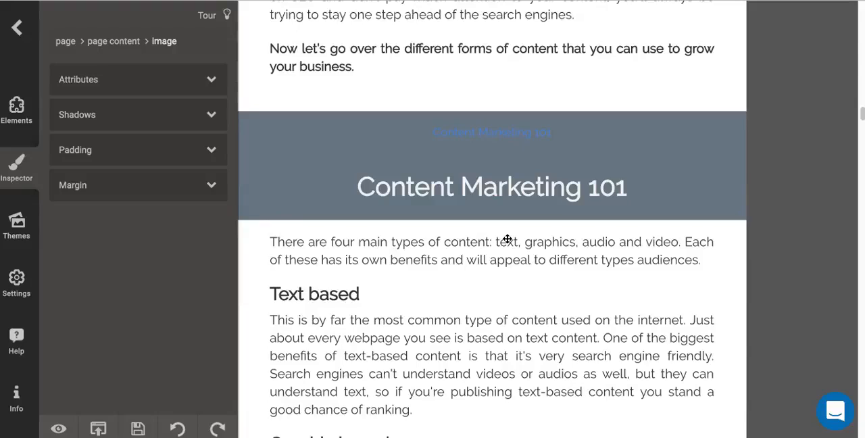
pyautogui.scroll(-1, 507, 238)
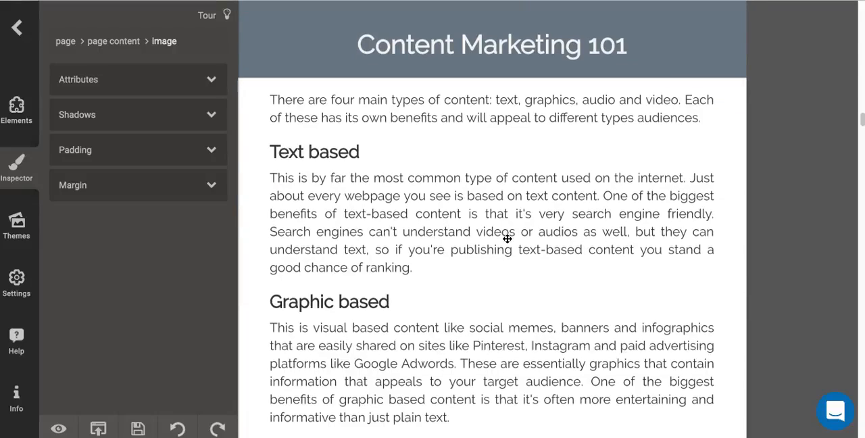
# - Compare the element types and text styles of the "Text based" and "Graphic based" headings and the paragraph between them
pyautogui.click(386, 138)
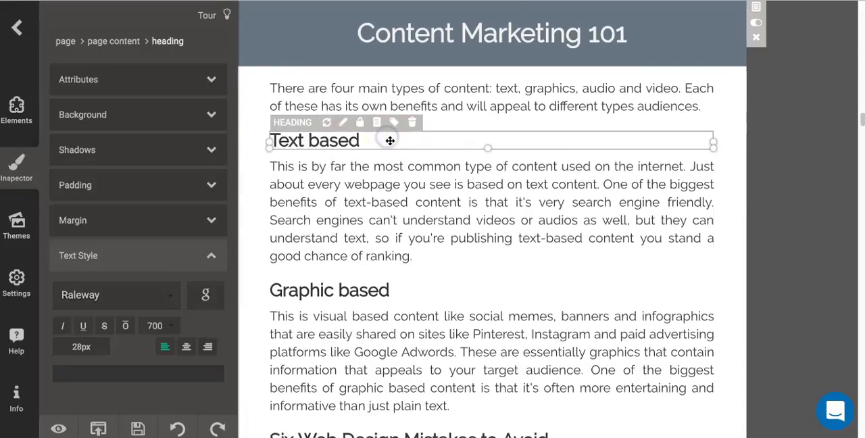
pyautogui.click(422, 212)
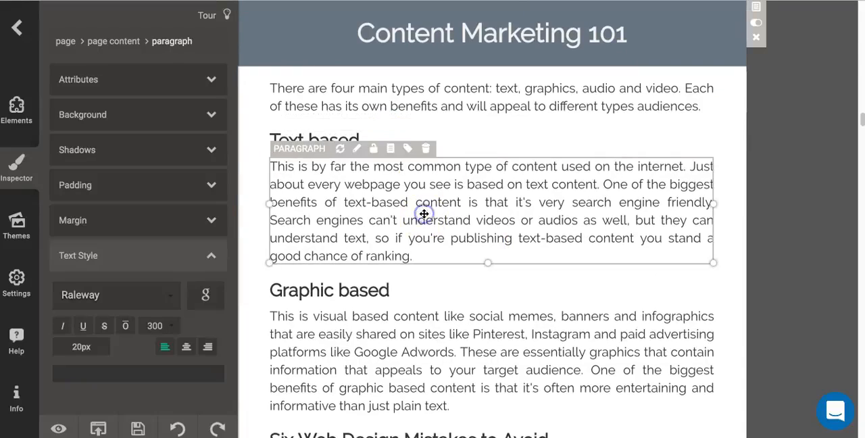
pyautogui.click(507, 291)
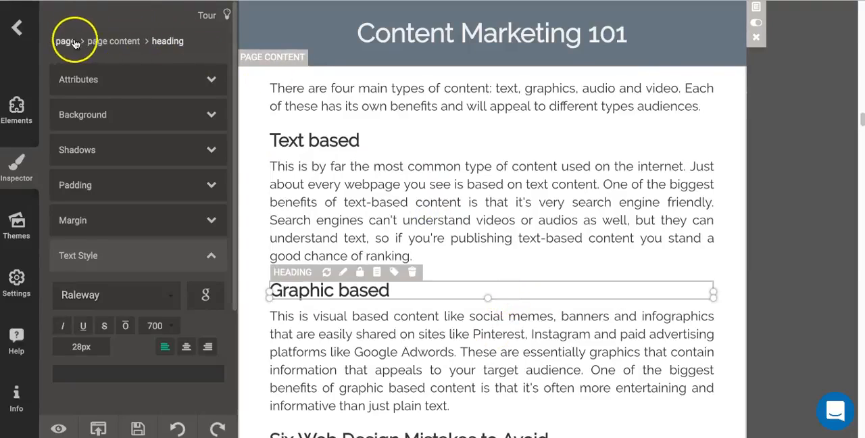
pyautogui.click(379, 200)
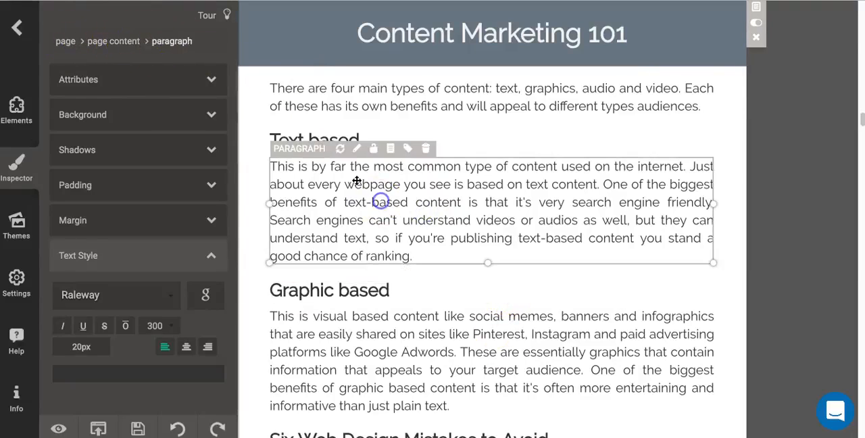
pyautogui.click(496, 143)
# - Inspect the bullet list under "Six Web Design Mistakes to Avoid" as an unordered list element, closing with the surrounding page content selected
pyautogui.scroll(-4, 489, 195)
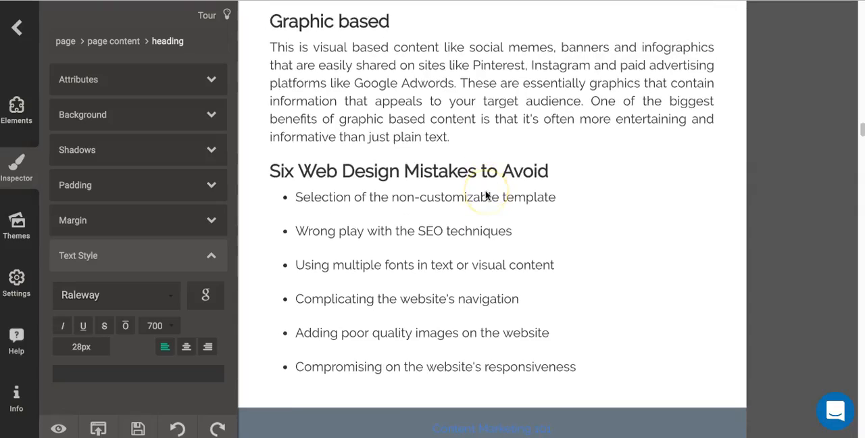
pyautogui.click(278, 214)
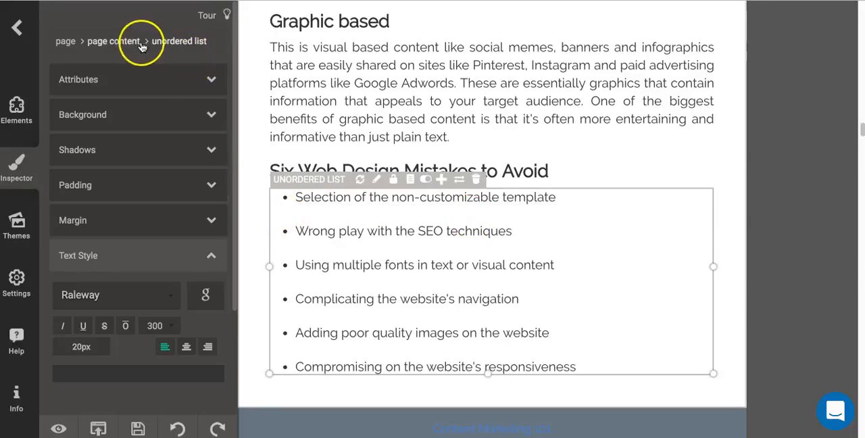
pyautogui.scroll(-3, 468, 242)
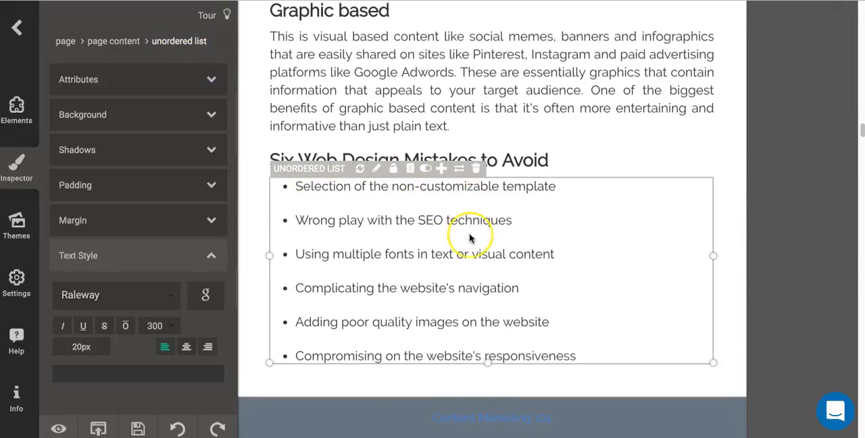
pyautogui.click(467, 171)
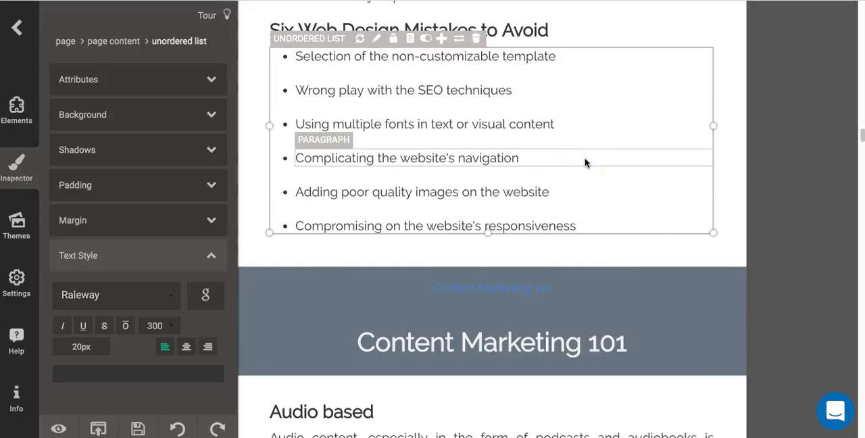
pyautogui.click(626, 19)
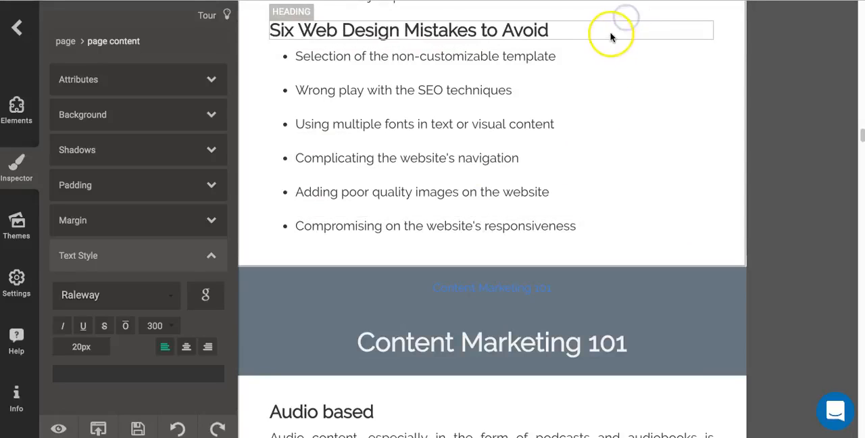
# - Move the bullet list under "Six Web Design Mistakes to Avoid" onto the next page, above the "Audio based" heading
pyautogui.click(611, 31)
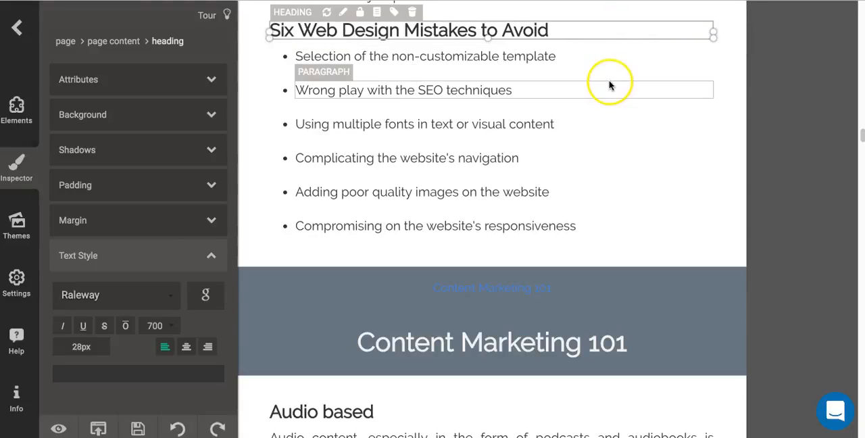
pyautogui.click(275, 68)
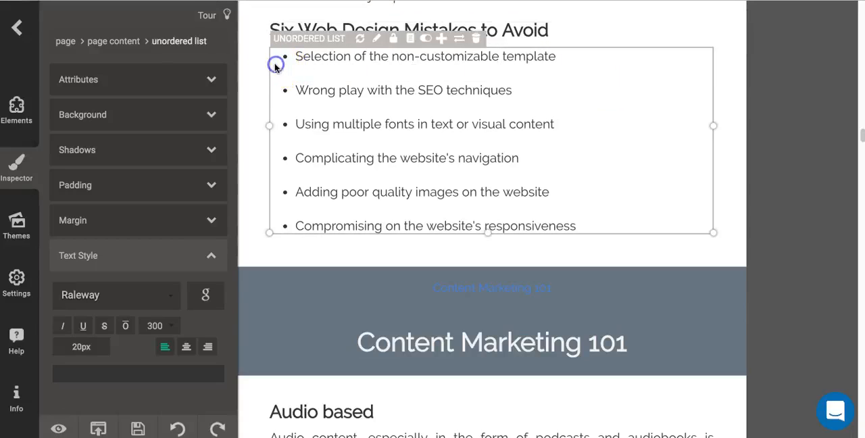
pyautogui.press('Return')
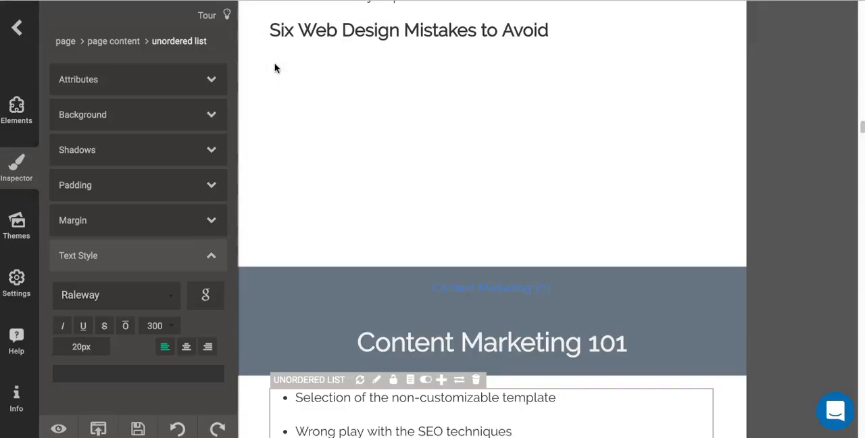
pyautogui.scroll(-3, 340, 83)
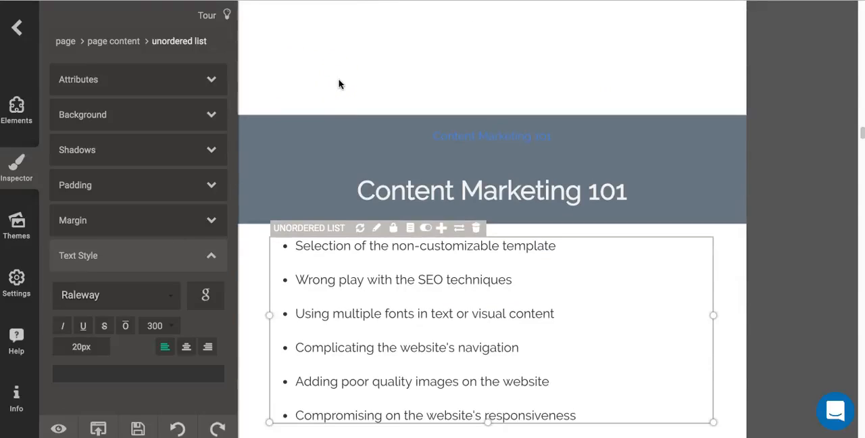
pyautogui.scroll(-2, 340, 83)
pyautogui.click(347, 63)
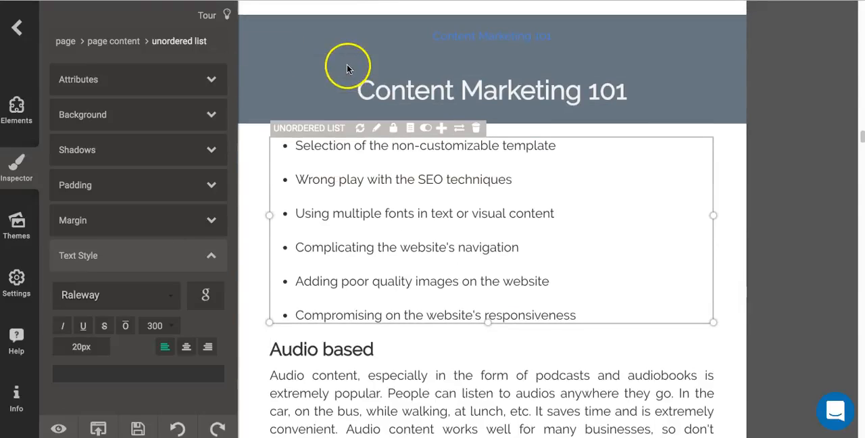
# - Move the "Six Web Design Mistakes to Avoid" heading onto the next page, directly above its bullet list
pyautogui.scroll(3, 347, 63)
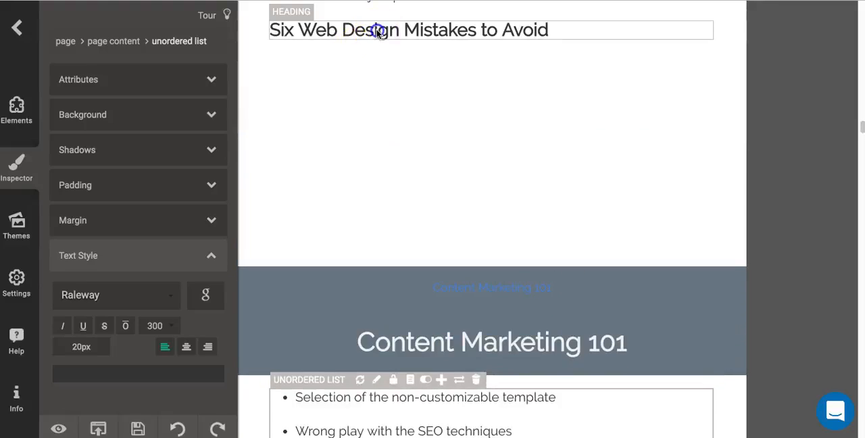
pyautogui.click(532, 29)
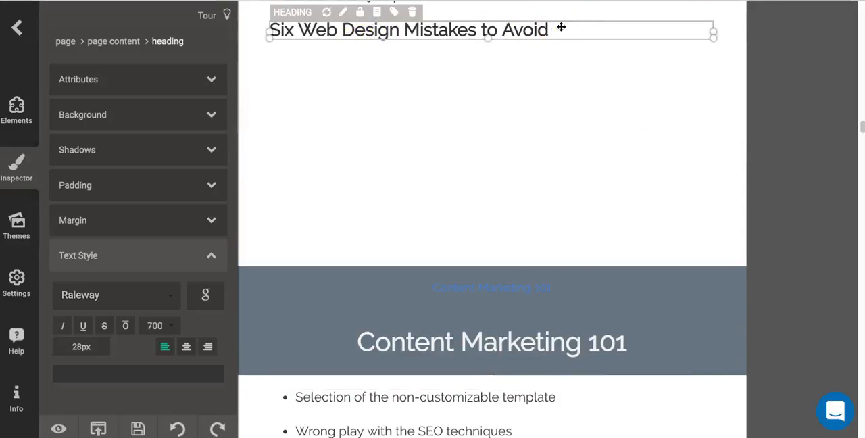
pyautogui.press('Down')
pyautogui.scroll(-4, 533, 81)
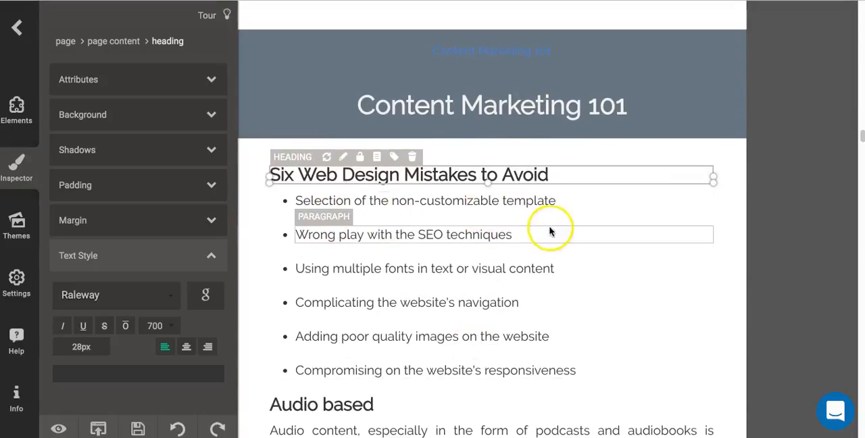
# - Return the "Six Web Design Mistakes to Avoid" heading and its bullet list to the previous page, below the "Graphic based" paragraph
pyautogui.press('Delete')
pyautogui.click(631, 170)
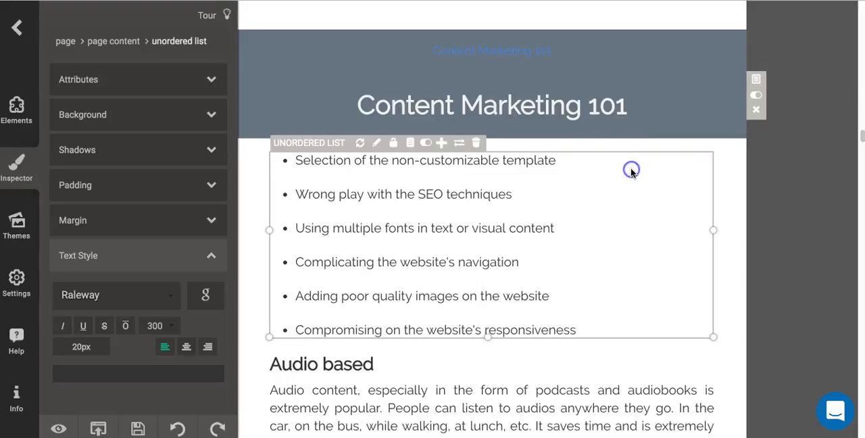
pyautogui.press('Up')
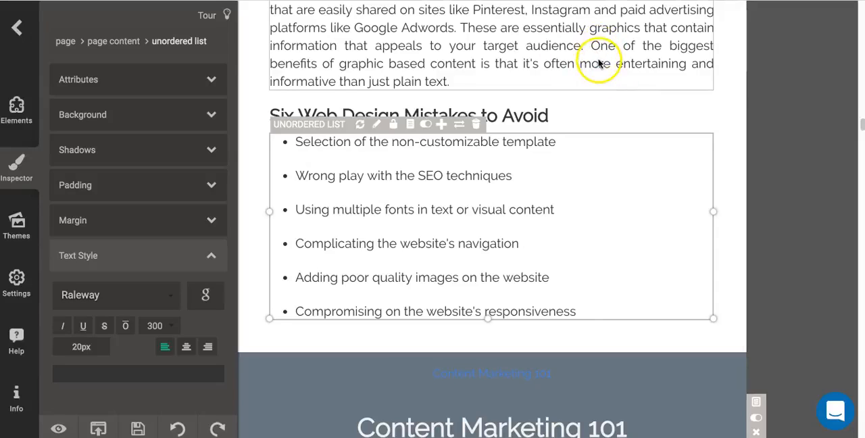
pyautogui.scroll(2, 598, 63)
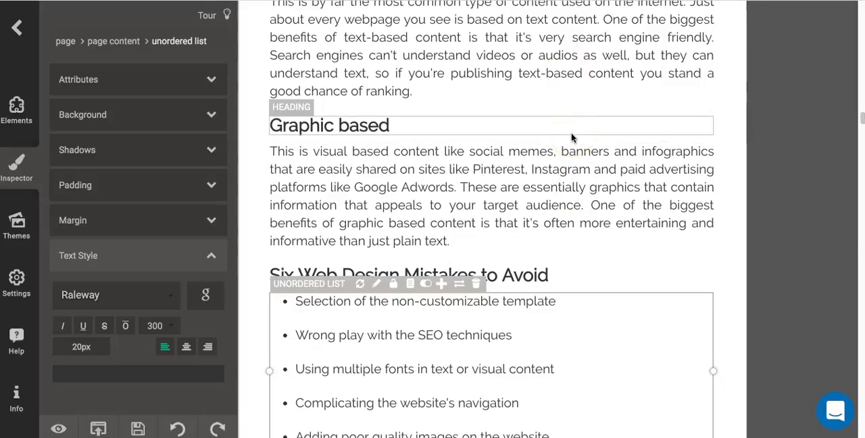
pyautogui.click(539, 169)
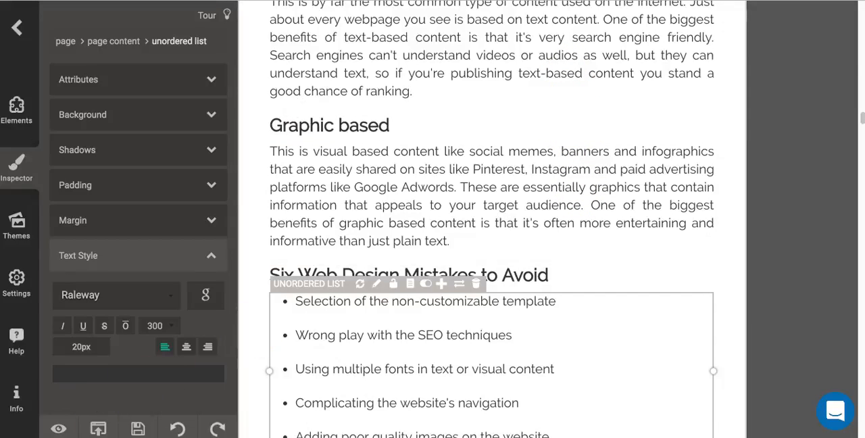